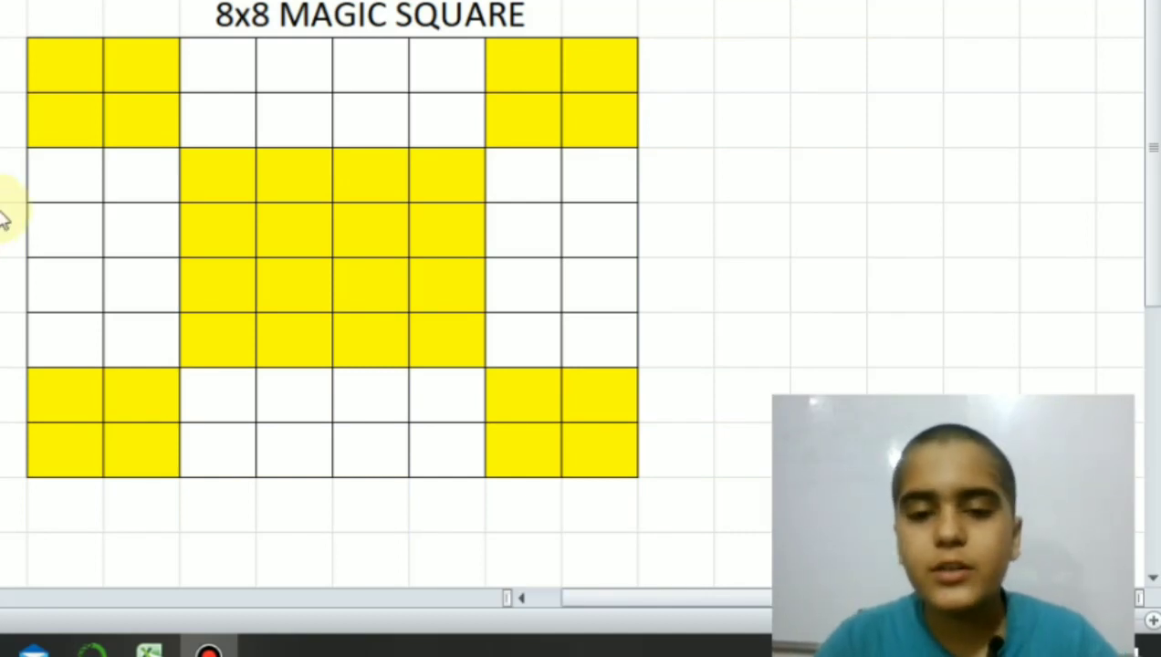
key(alt+Tab)
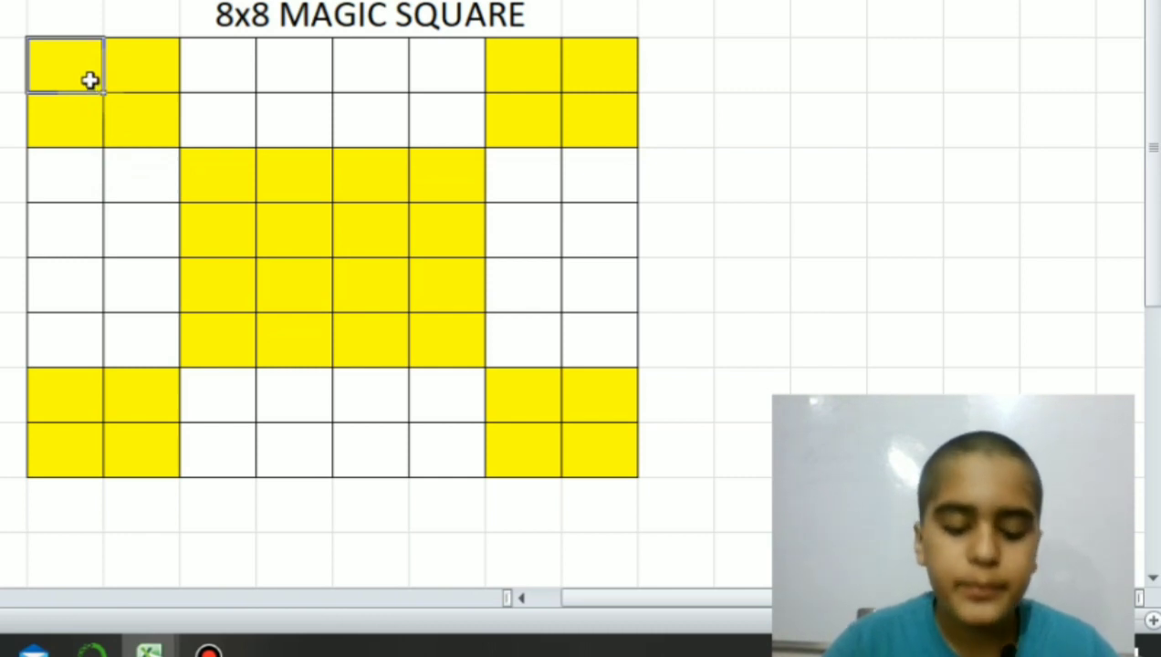
drag(87, 82, 143, 109)
drag(547, 60, 575, 105)
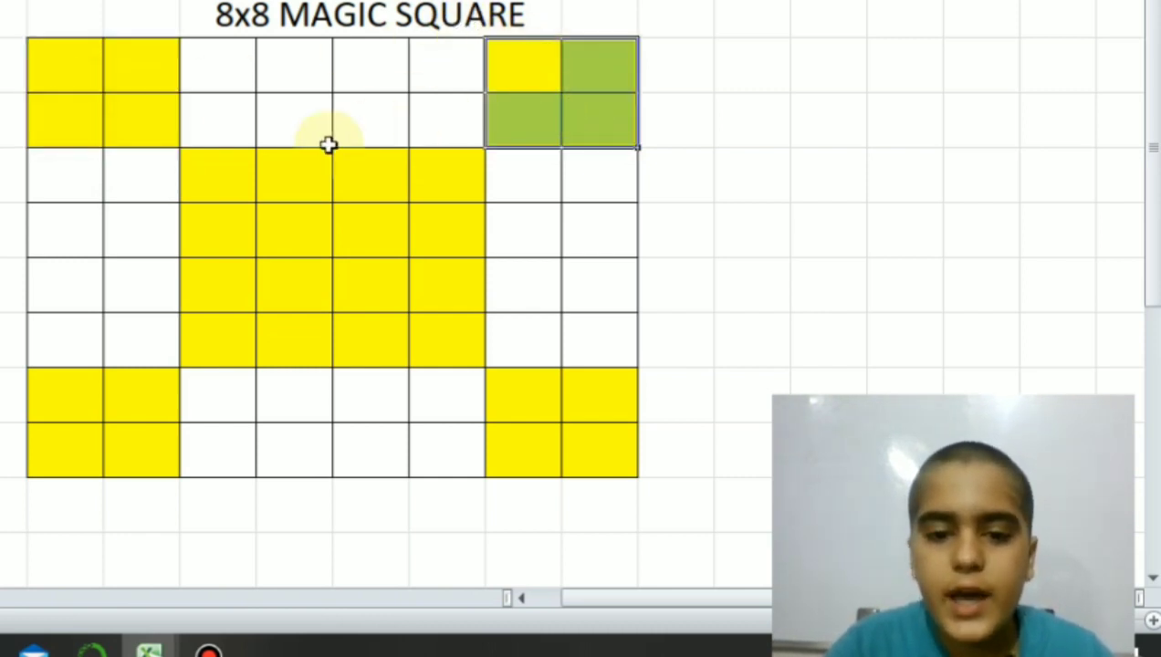
drag(216, 174, 445, 319)
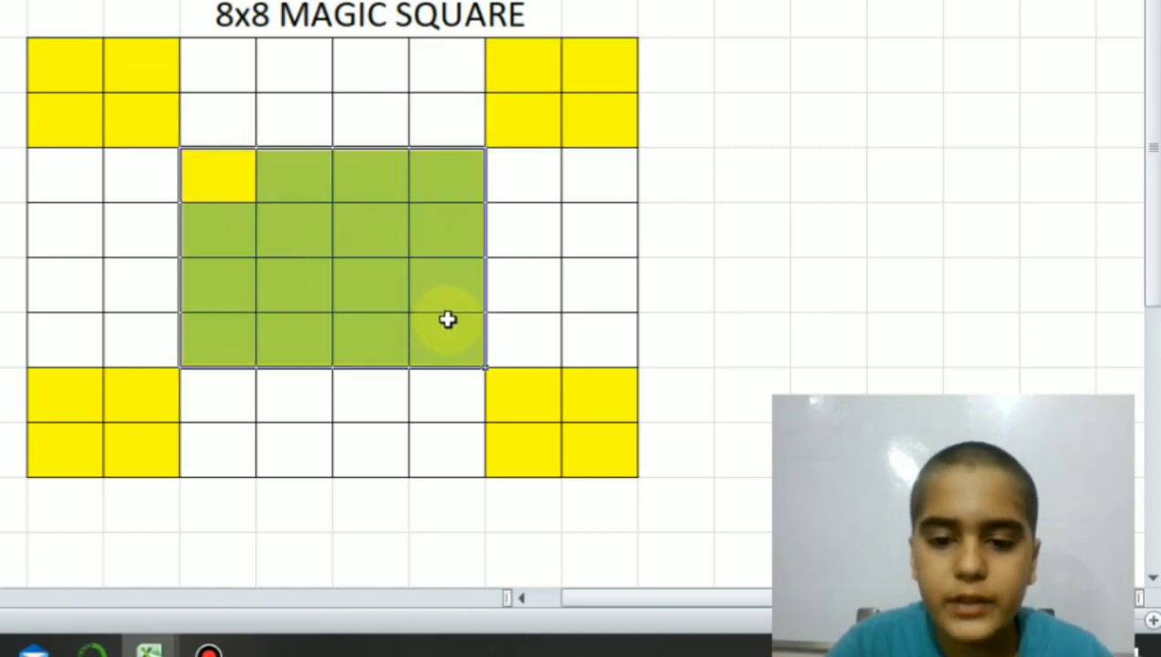
Step: Enter 1 and 2 in the first two yellow cells of the magic square's first row
click(86, 71)
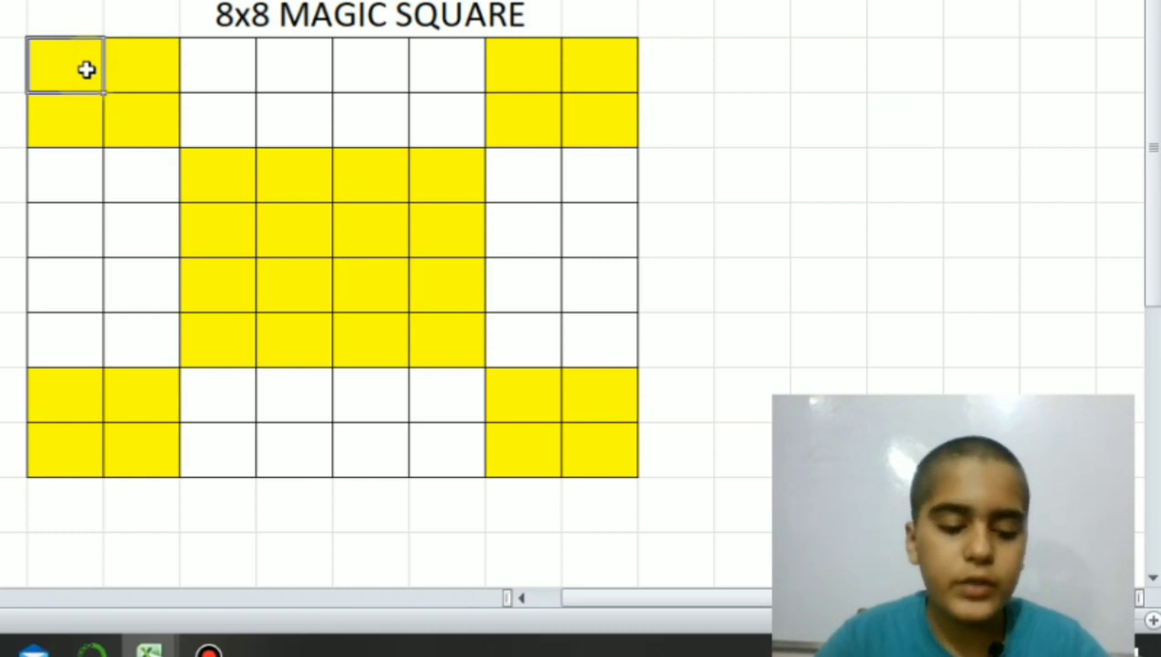
text(1)
key(Tab)
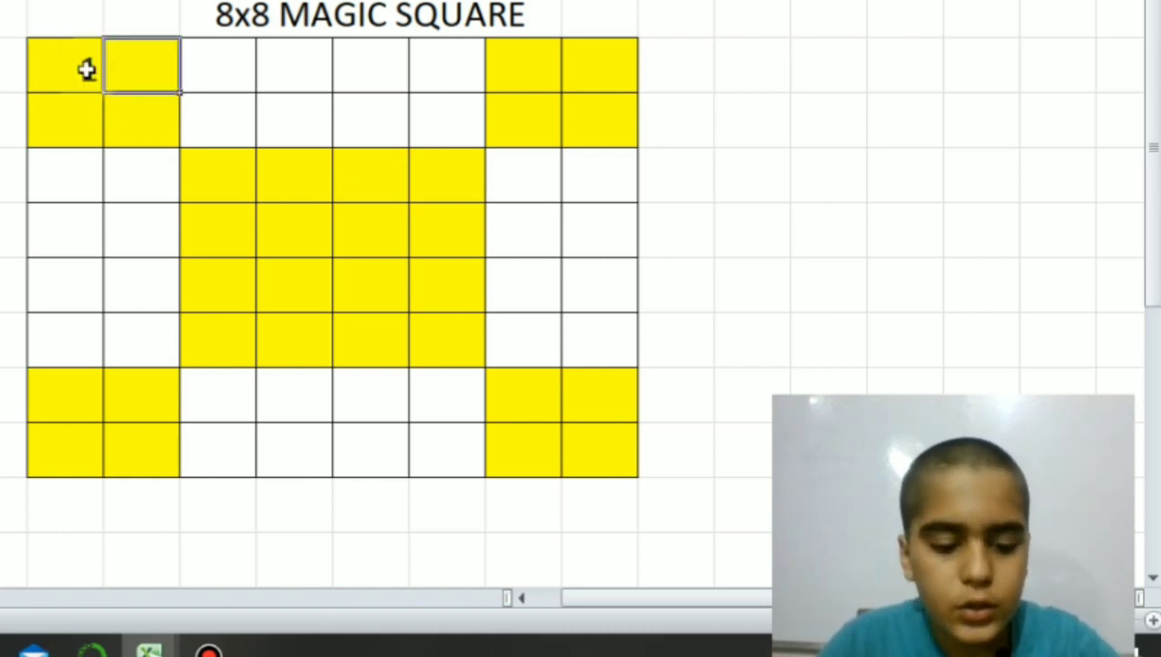
text(2)
key(Tab)
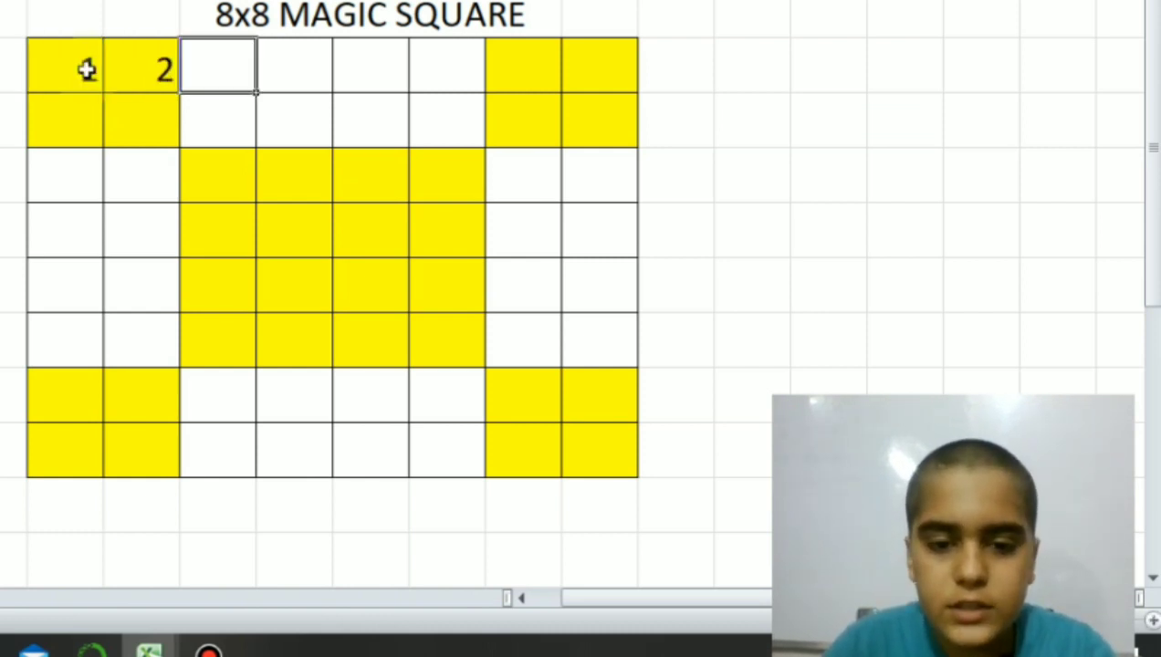
Step: Skip the four white cells of the first row and enter 7 and 8 in its last two yellow cells
key(Tab)
key(Tab)
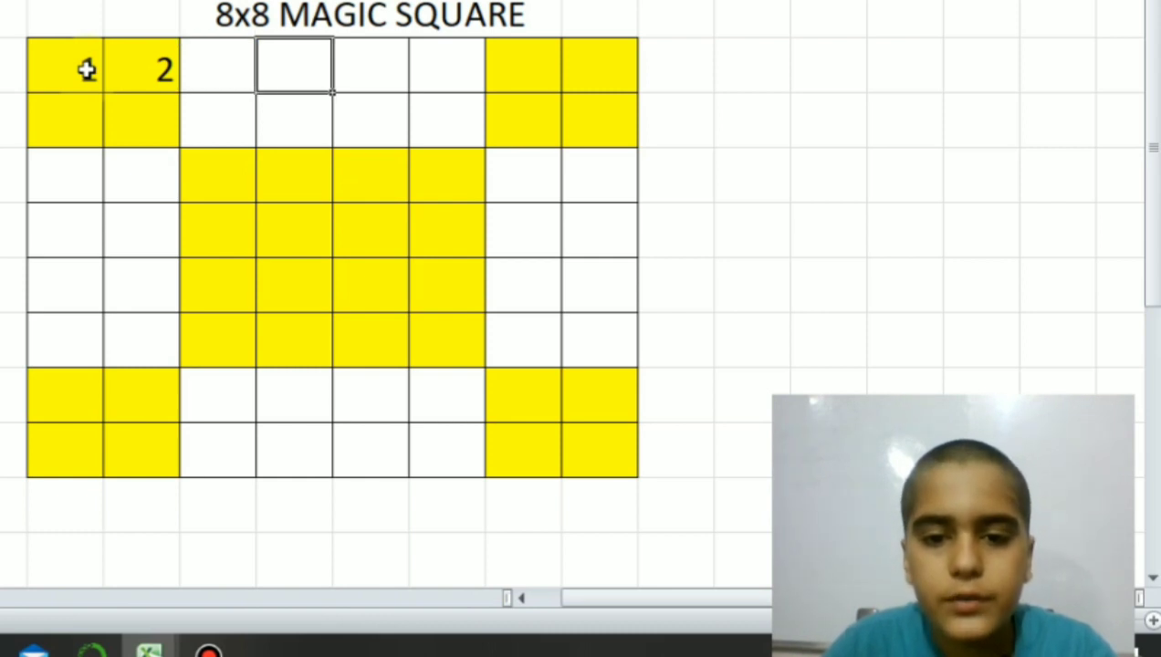
key(Tab)
key(Tab)
text(7)
key(Tab)
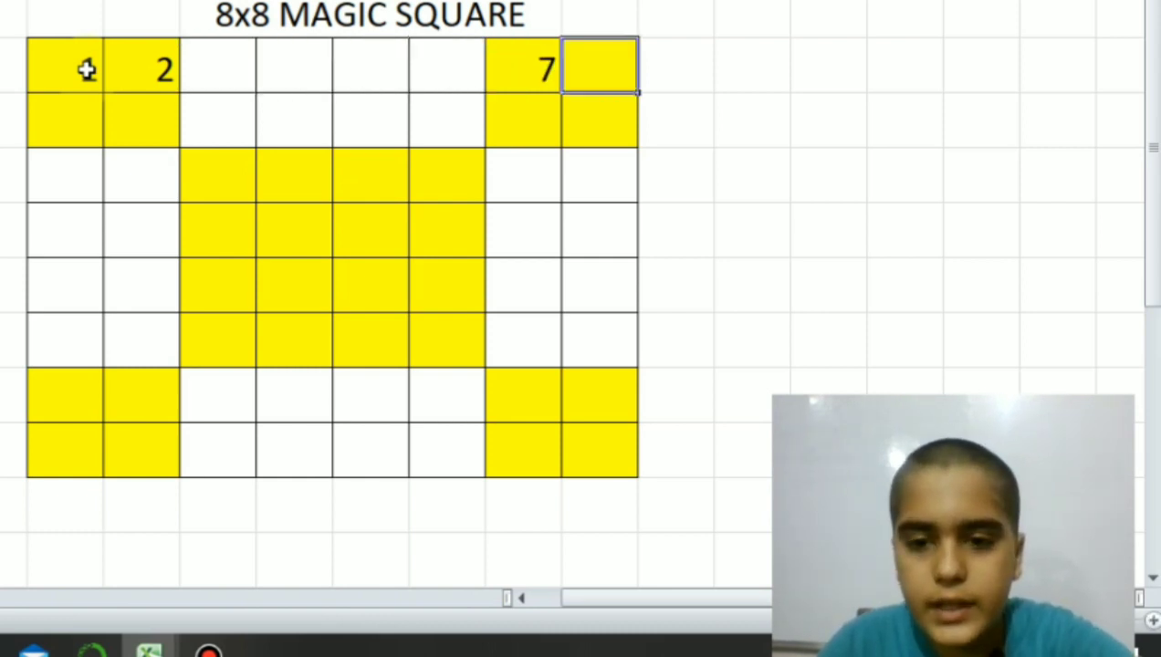
text(8)
key(Return)
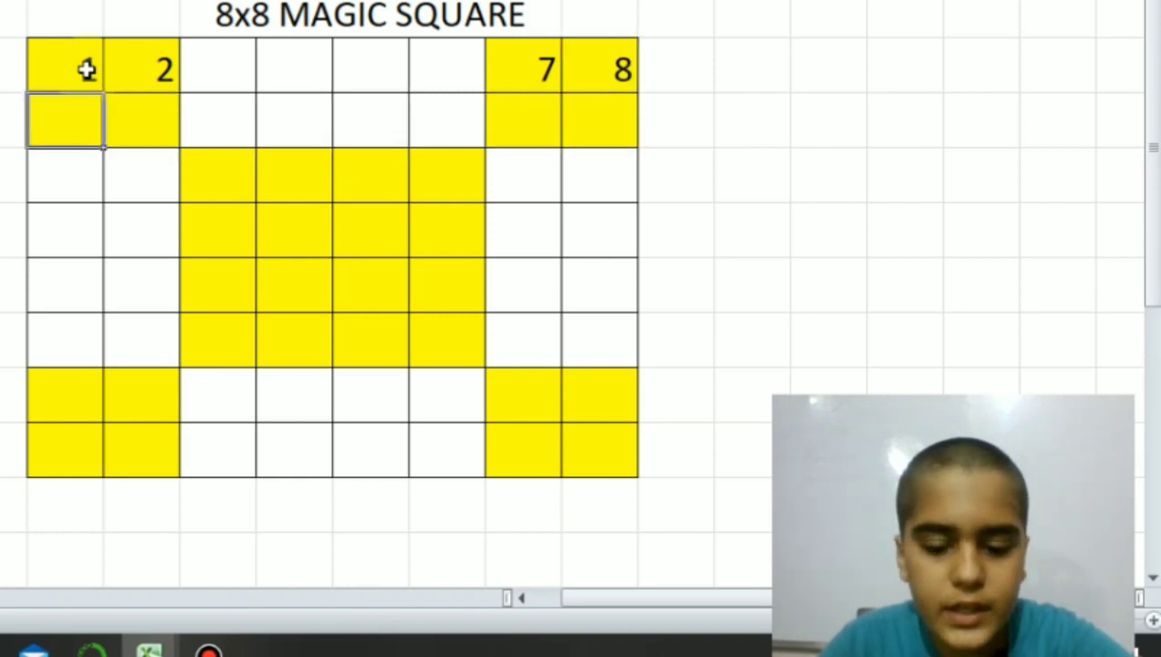
Step: Enter 9 and 10 in the first two yellow cells of the square's second row
text(9)
key(Tab)
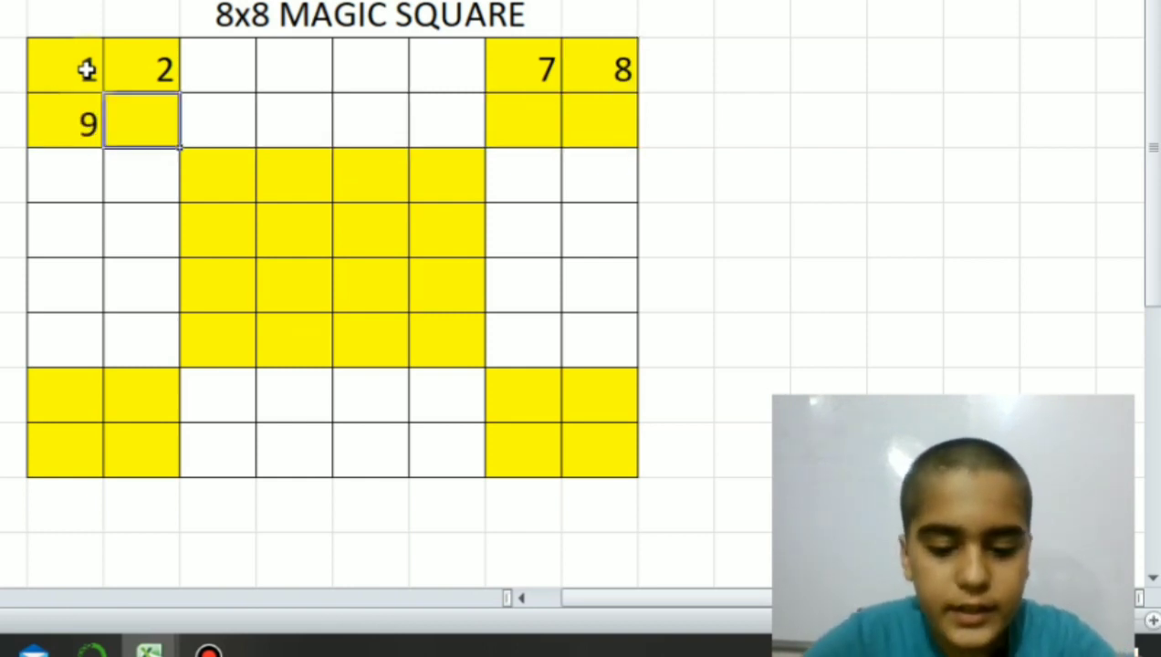
text(10)
key(Tab)
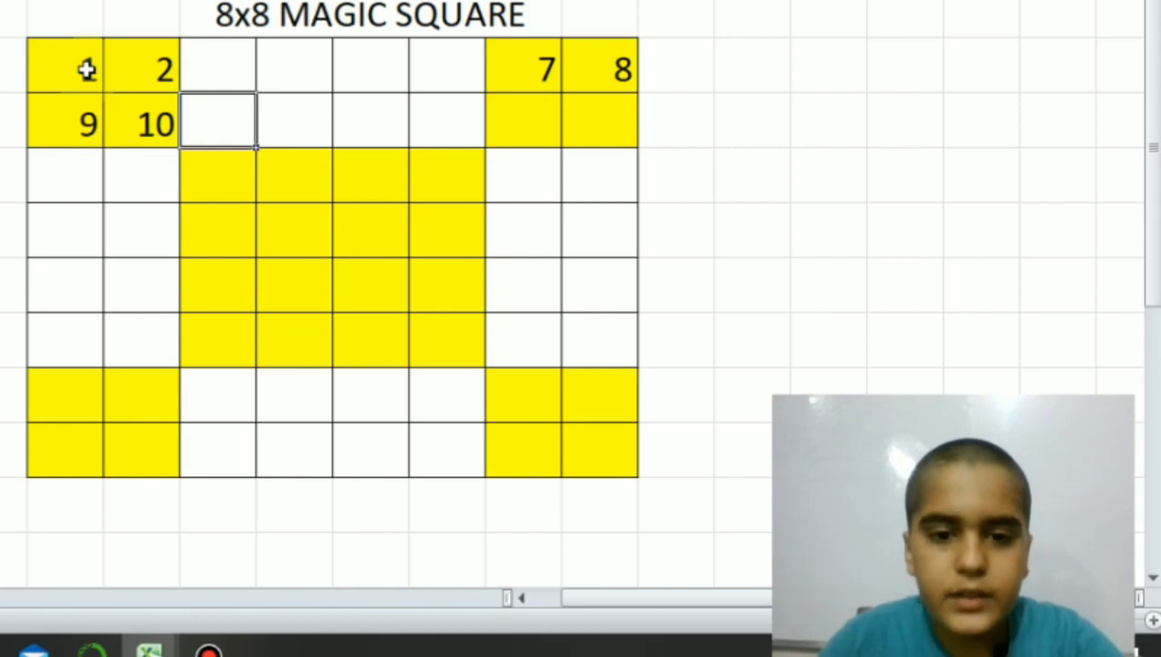
Step: Skip the white cells of the second row and enter 15 and 16 in its last two yellow cells
key(Tab)
key(Tab)
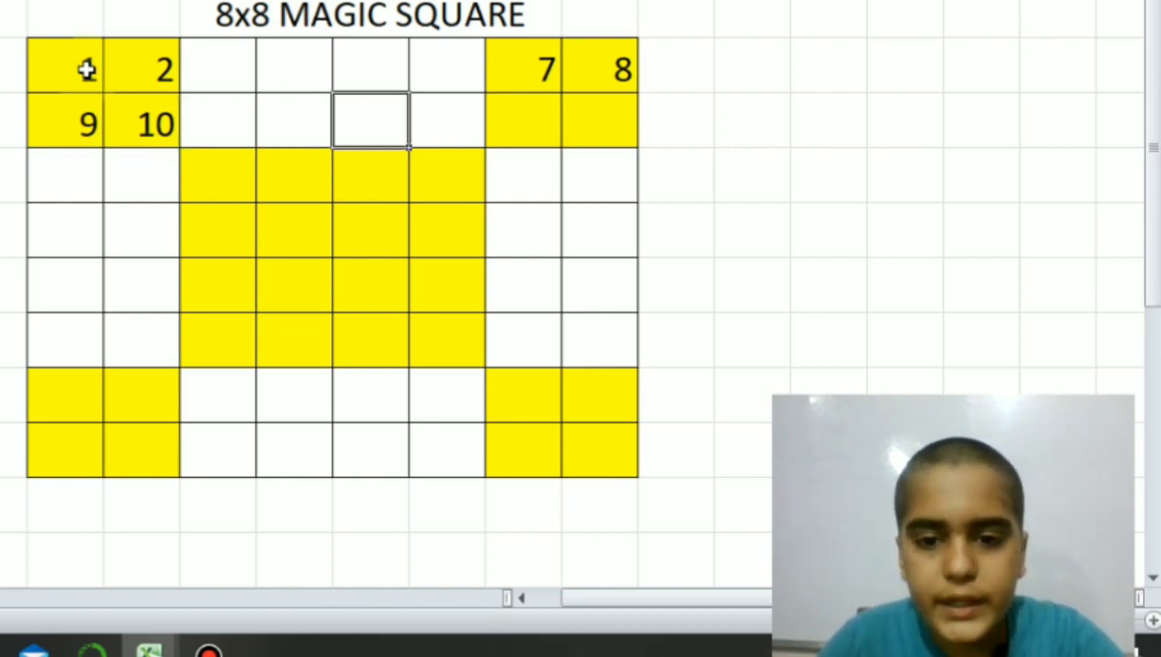
key(Tab)
key(Tab)
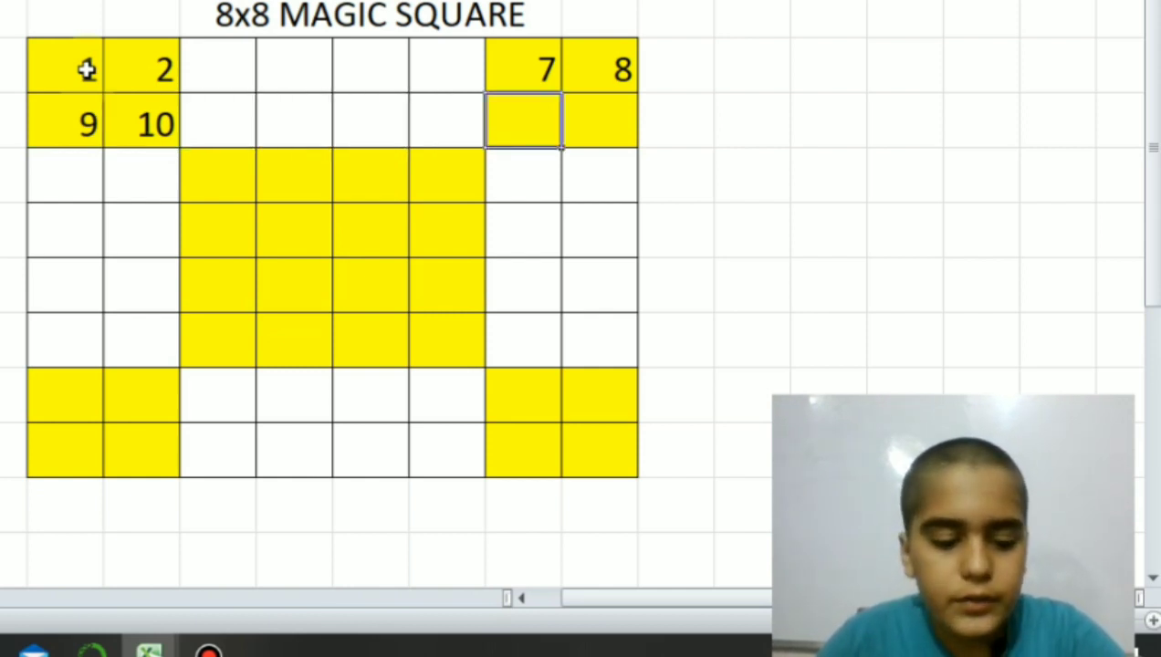
text(15)
key(Tab)
text(16)
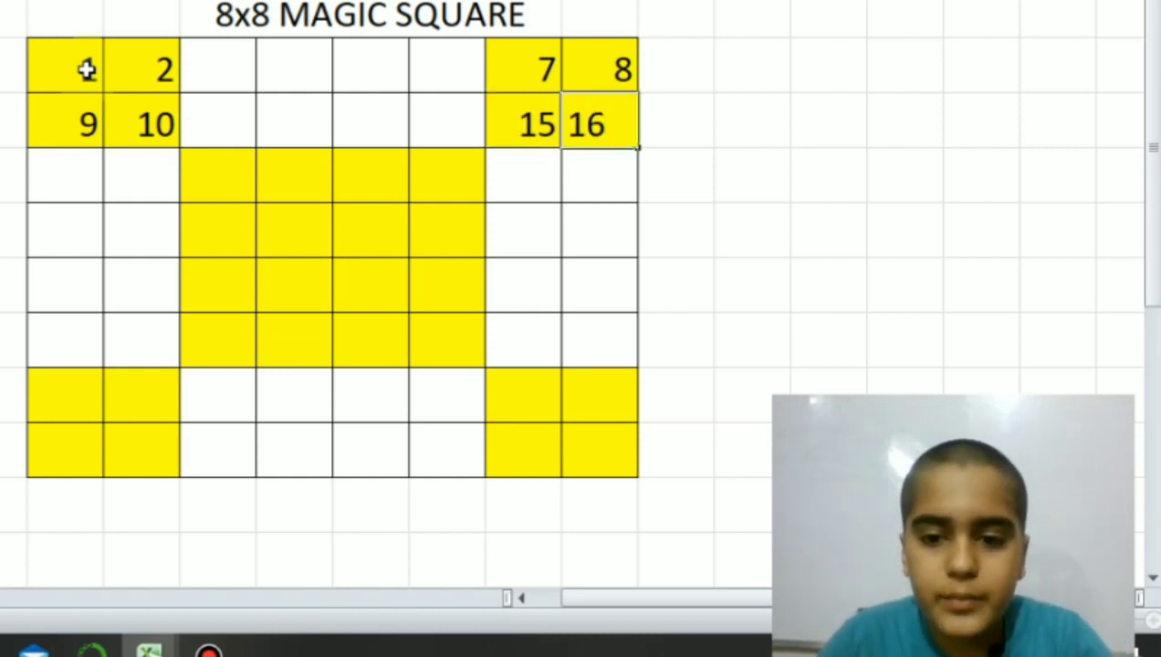
key(Return)
Step: Fill the four yellow cells of the square's third row with 19, 20, 21 and 22, leaving the white cells empty
key(Left)
key(Left)
key(Left)
key(Left)
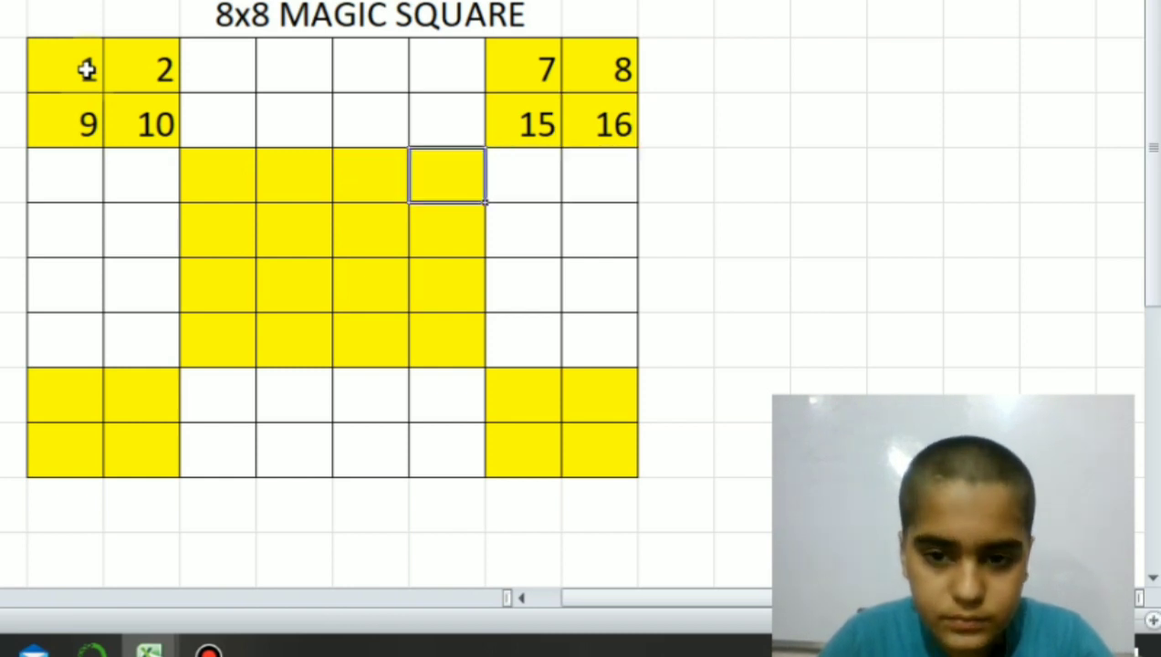
key(Left)
key(Left)
key(Left)
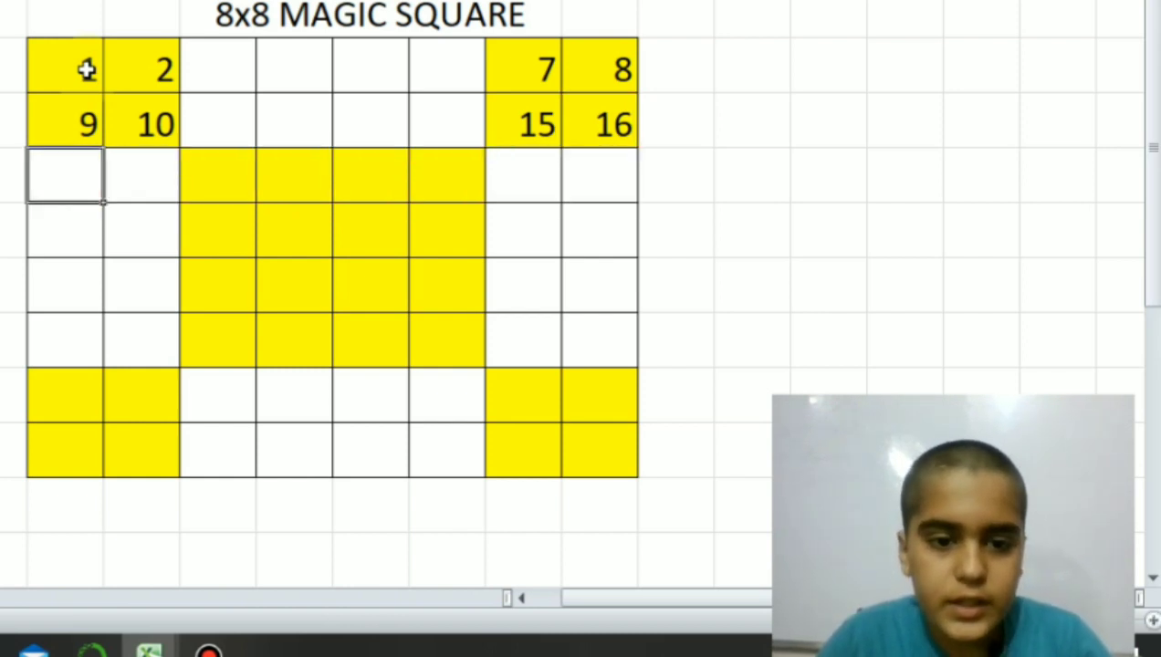
key(Right)
key(Right)
text(19)
key(Right)
text(20)
key(Right)
text(21)
key(Right)
text(22)
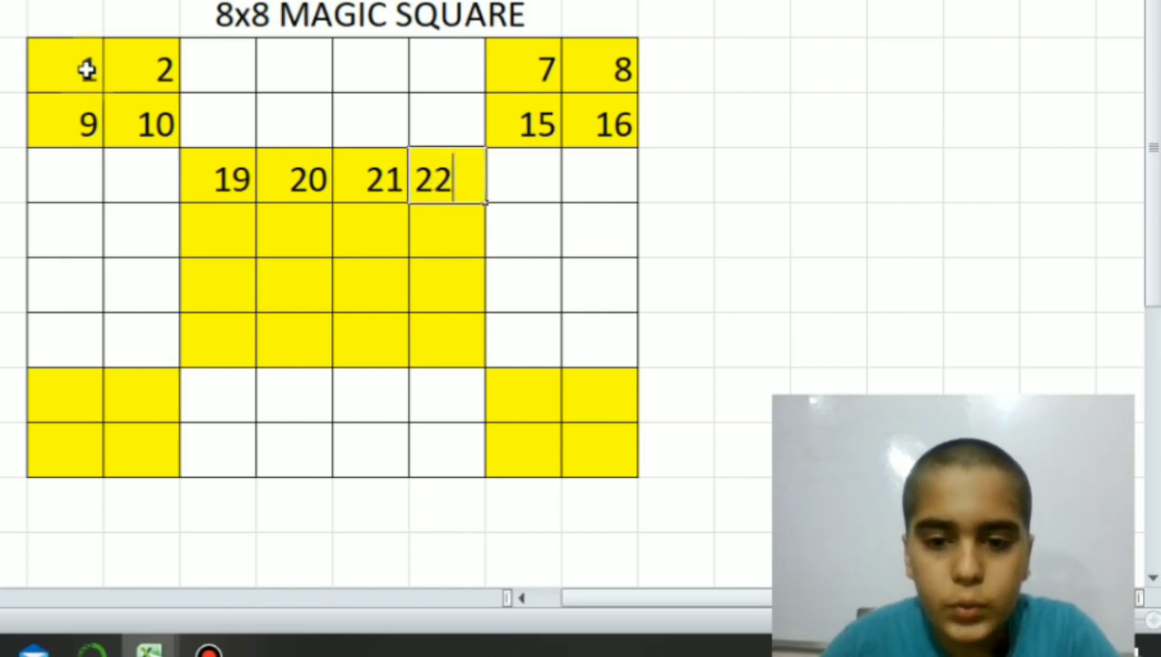
key(Right)
Step: Fill the four yellow cells of the square's fourth row with 27, 28, 29 and 30
key(Right)
key(Down)
key(Left)
key(Left)
key(Left)
key(Left)
key(Left)
key(Left)
key(Left)
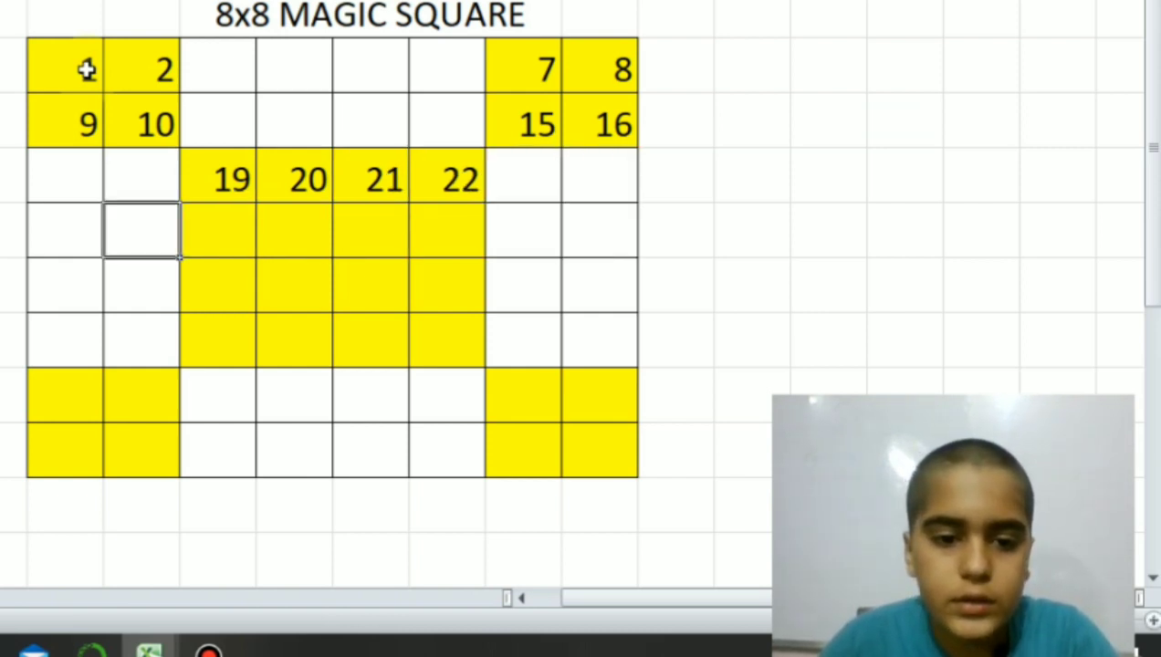
key(Right)
key(Right)
text(27)
key(Right)
text(28)
key(Right)
text(29)
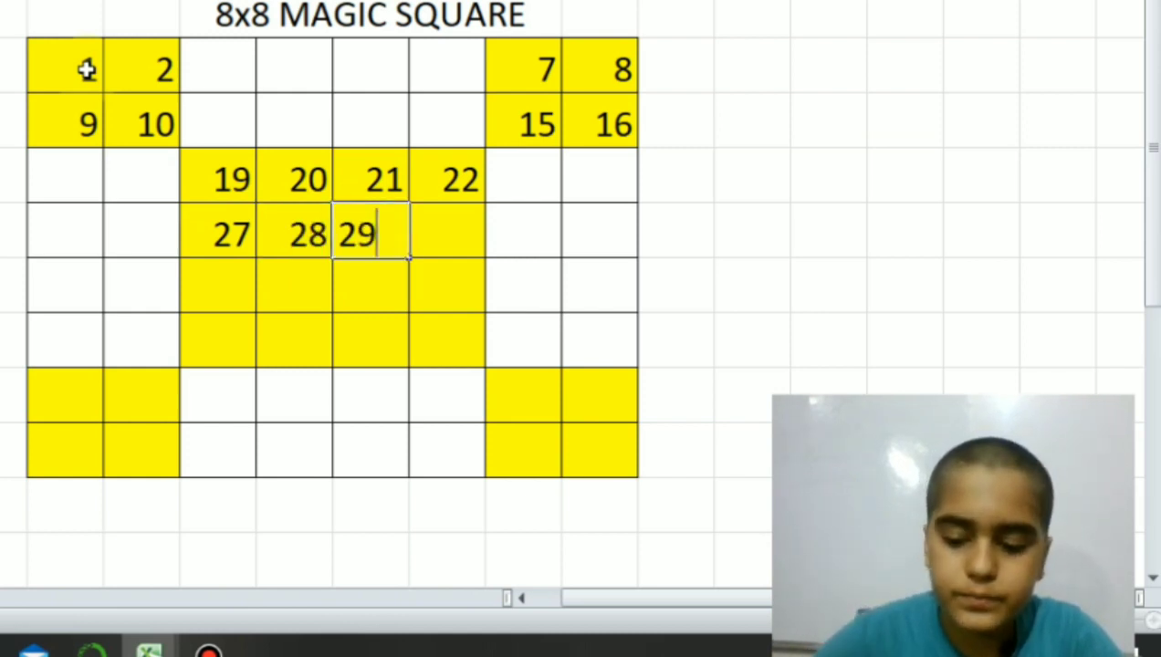
key(Right)
text(30)
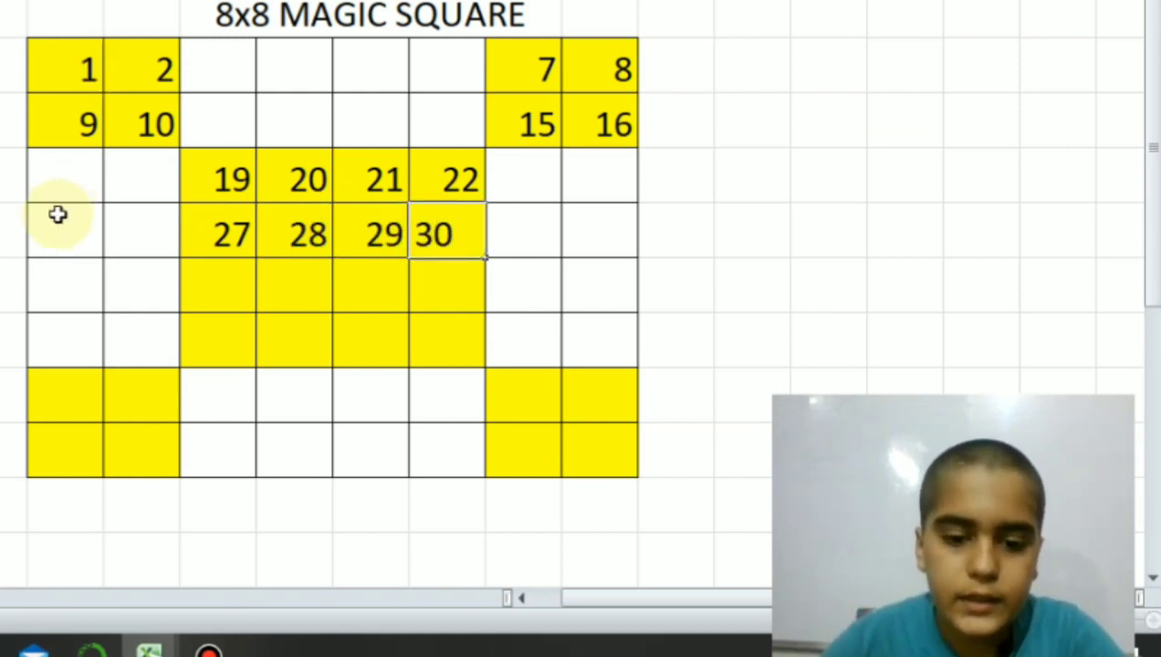
click(209, 648)
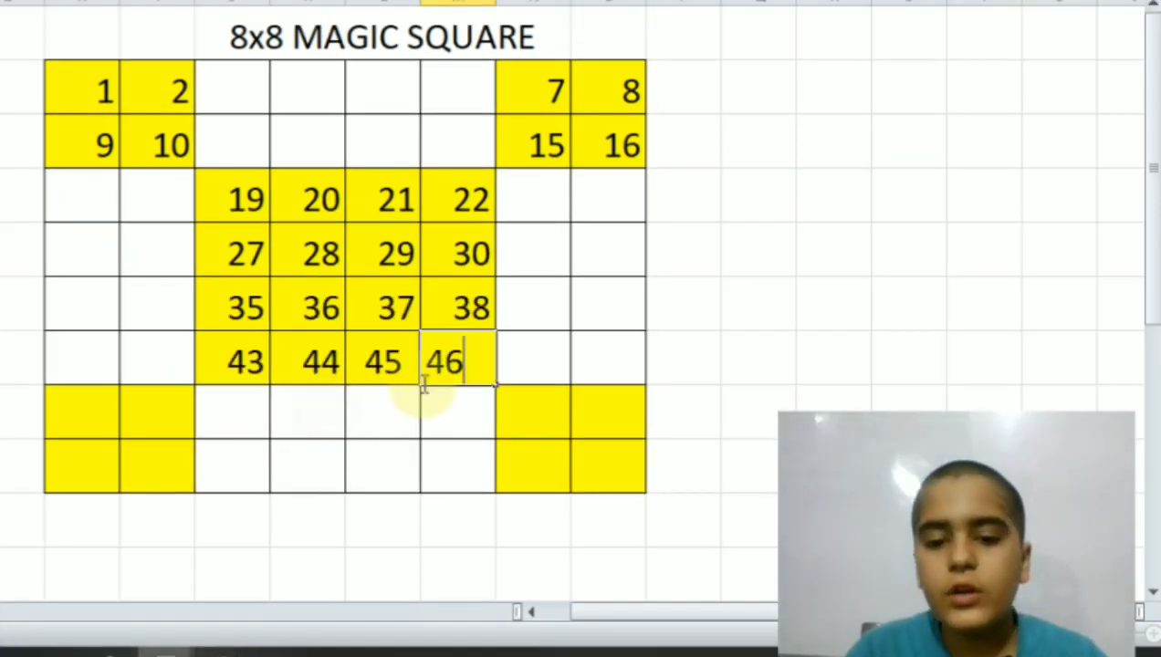
Step: Enter 49 and 50 in the first two yellow cells of the square's seventh row
click(530, 362)
key(Right)
key(Down)
key(Left)
key(Left)
key(Left)
key(Left)
key(Left)
key(Left)
key(Left)
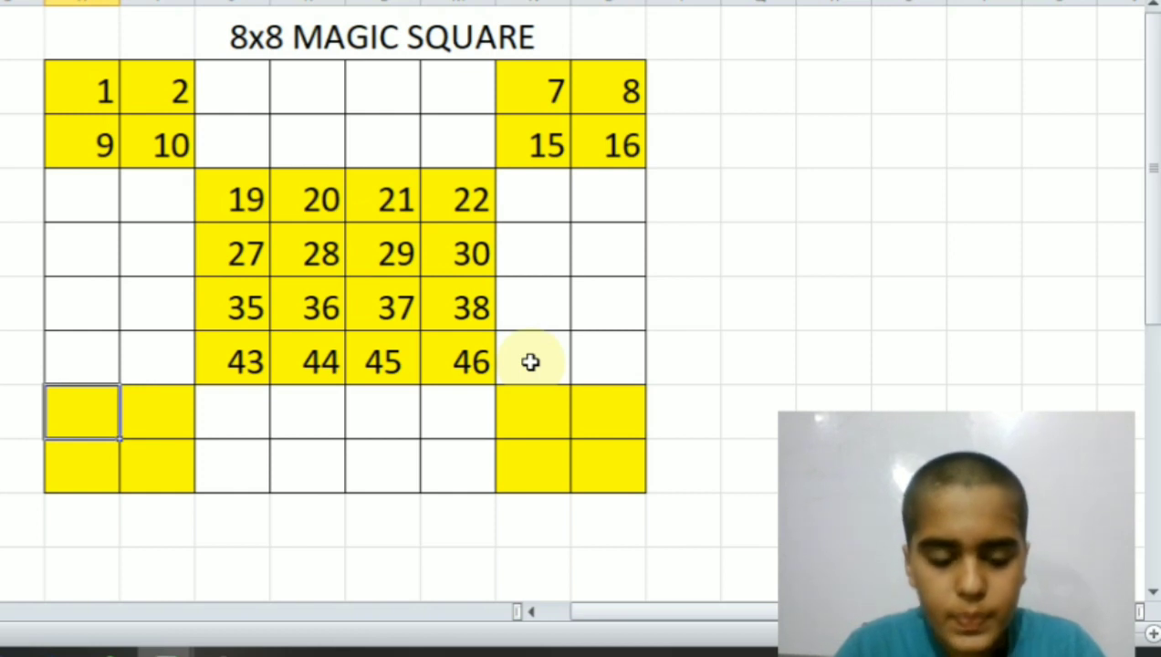
text(49)
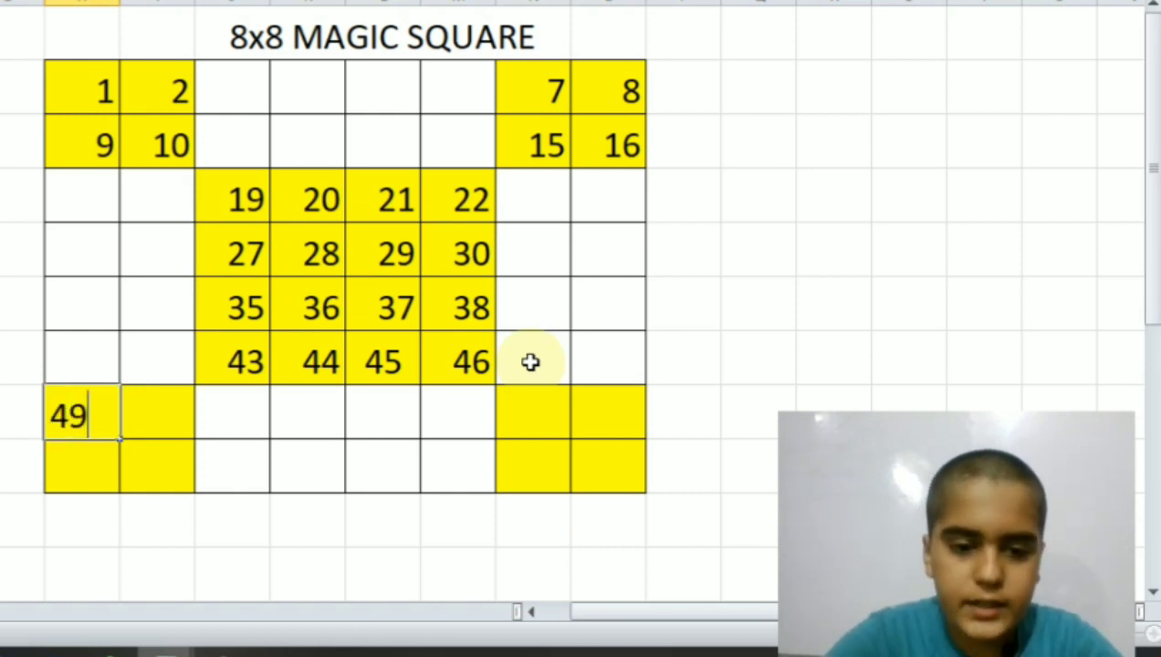
key(Right)
text(50)
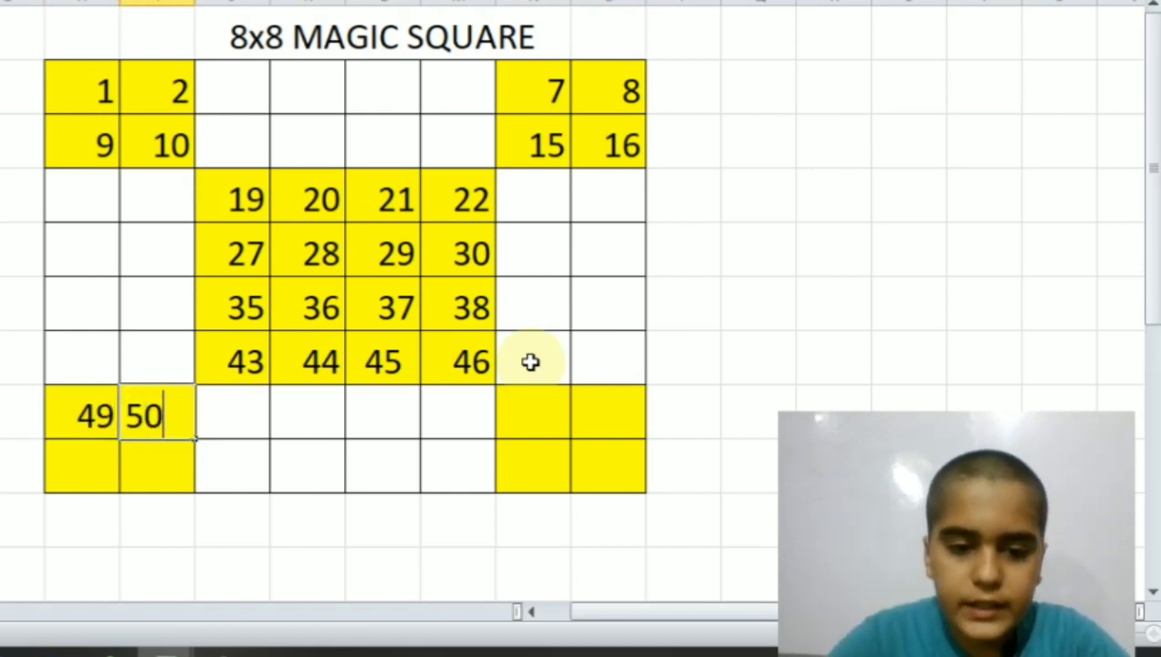
key(Right)
Step: Enter 55 and 56 in the last two yellow cells of the seventh row, leaving its white cells empty
key(Right)
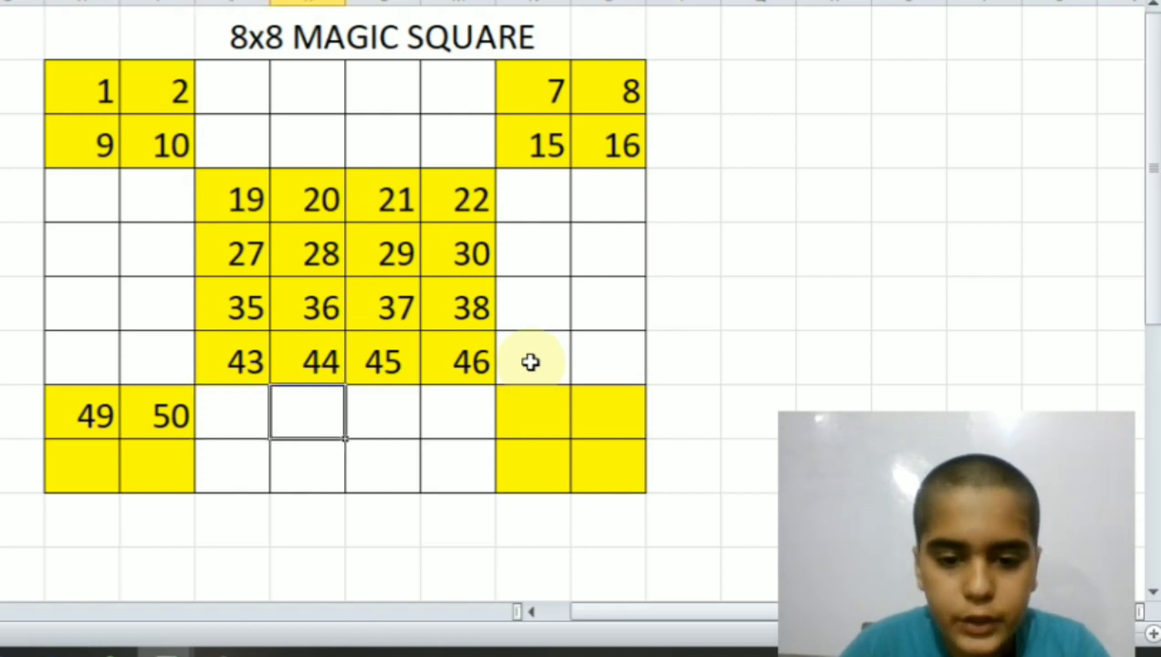
key(Right)
key(Right)
key(Right)
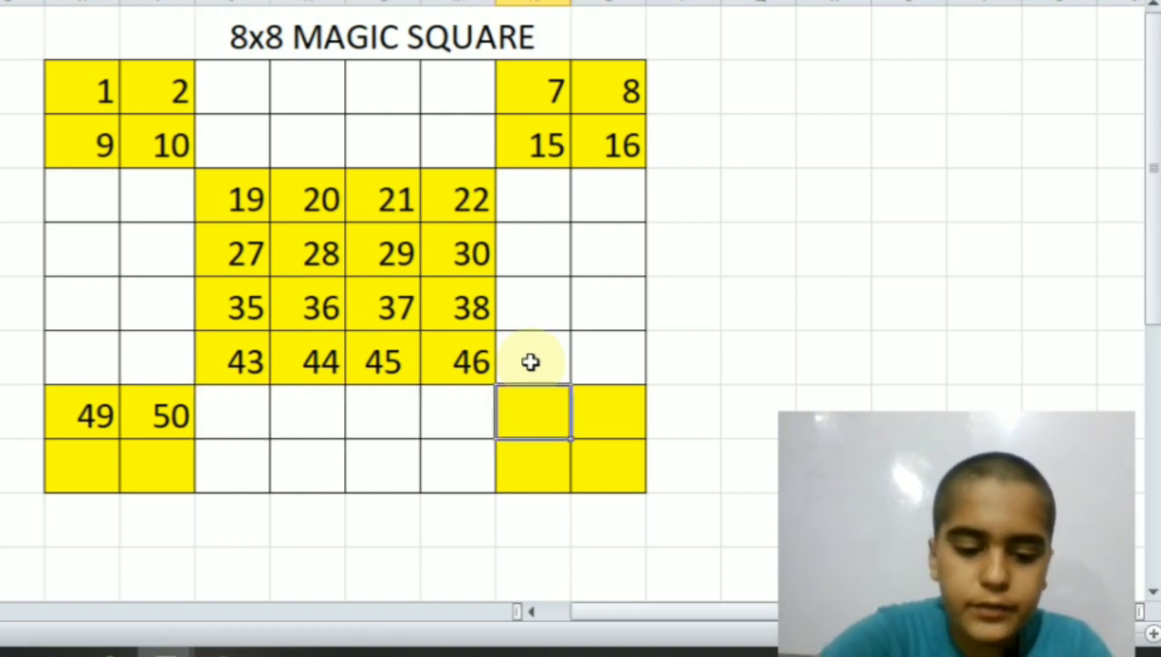
text(55)
key(Right)
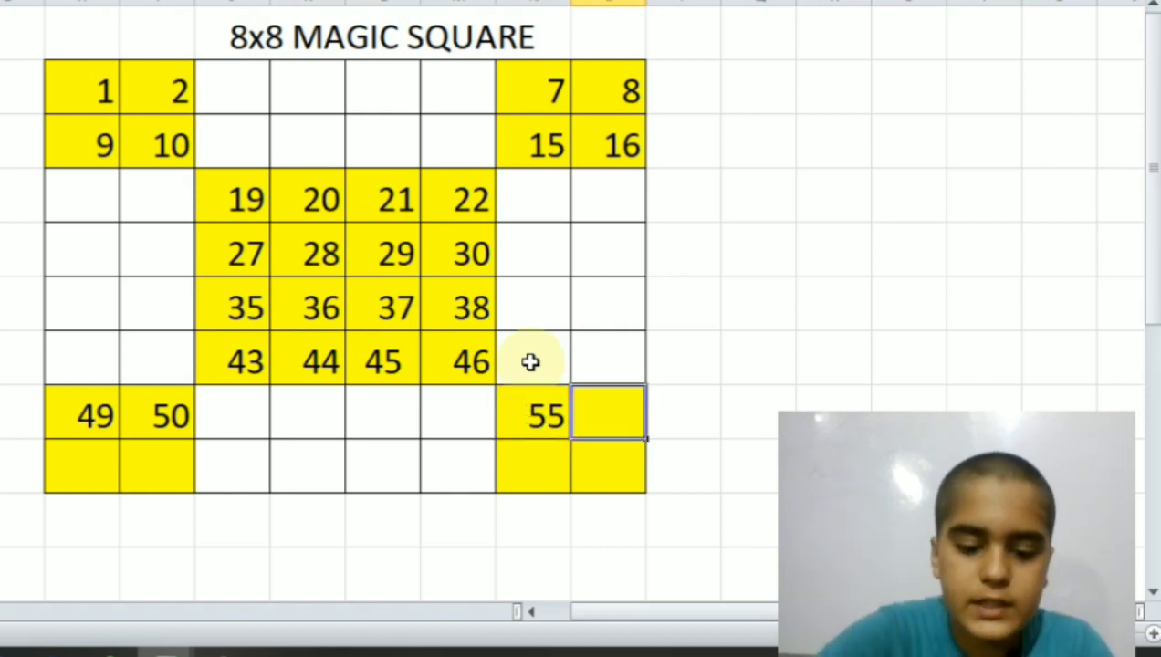
text(56)
key(Down)
Step: Enter 57 and 58 in the first two yellow cells of the square's eighth row
key(Left)
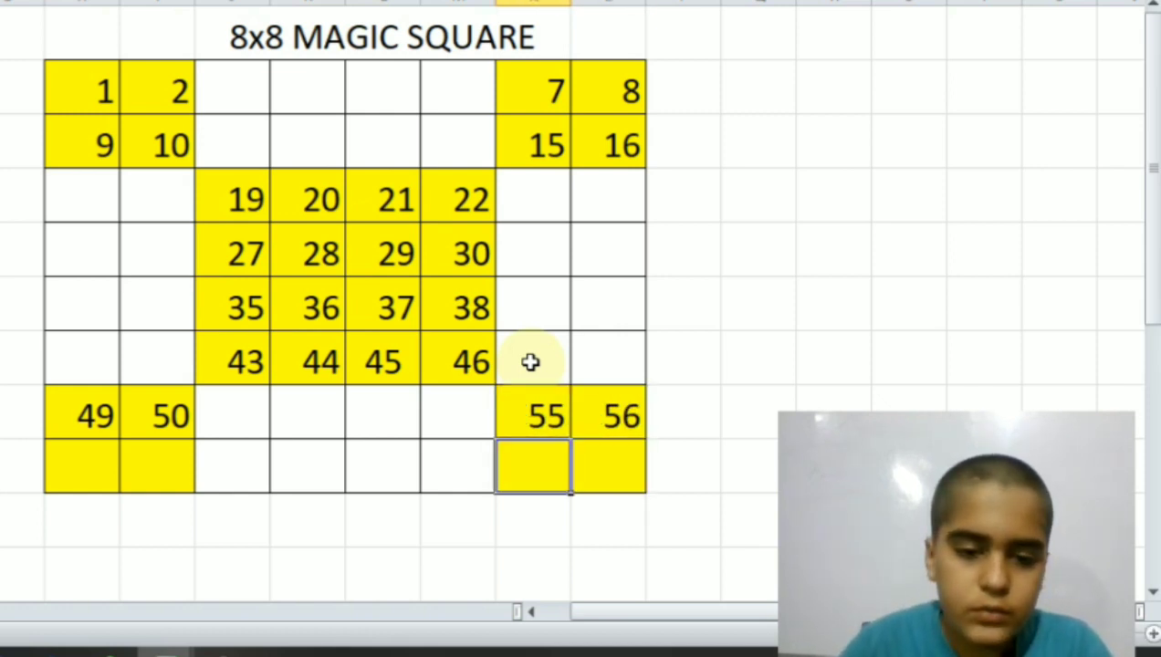
key(Left)
key(Left)
key(Left)
key(Left)
key(Left)
key(Left)
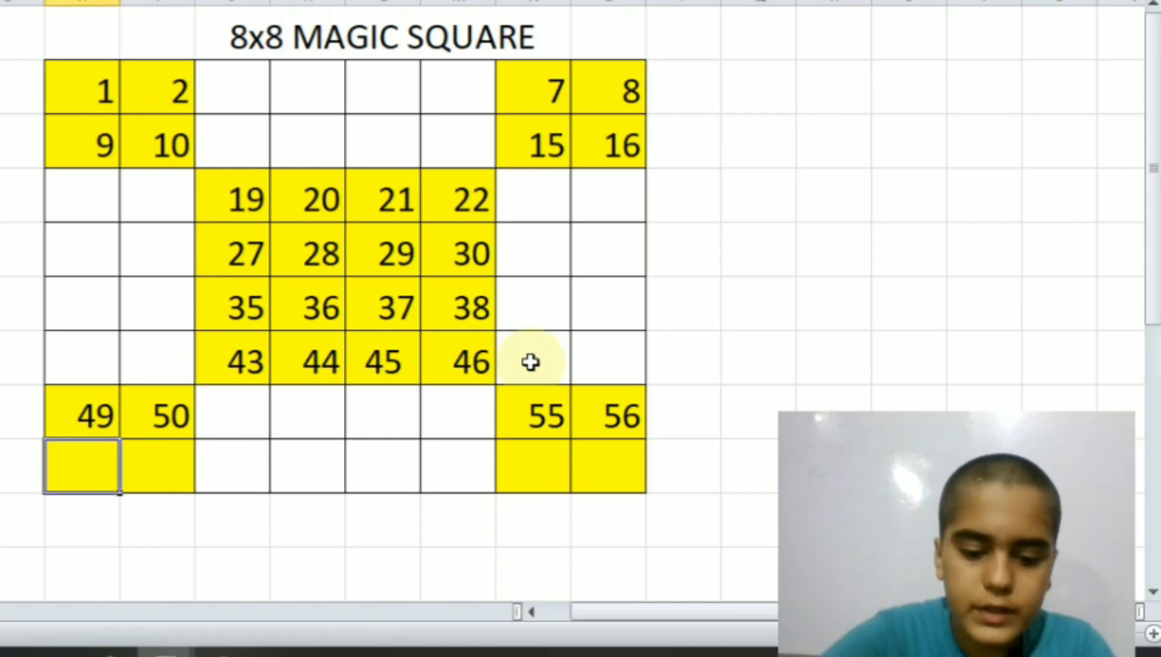
text(57)
key(Right)
text(58)
key(Right)
Step: Skip the white cells of the eighth row and enter 63 and 64 in its last two yellow cells
key(Right)
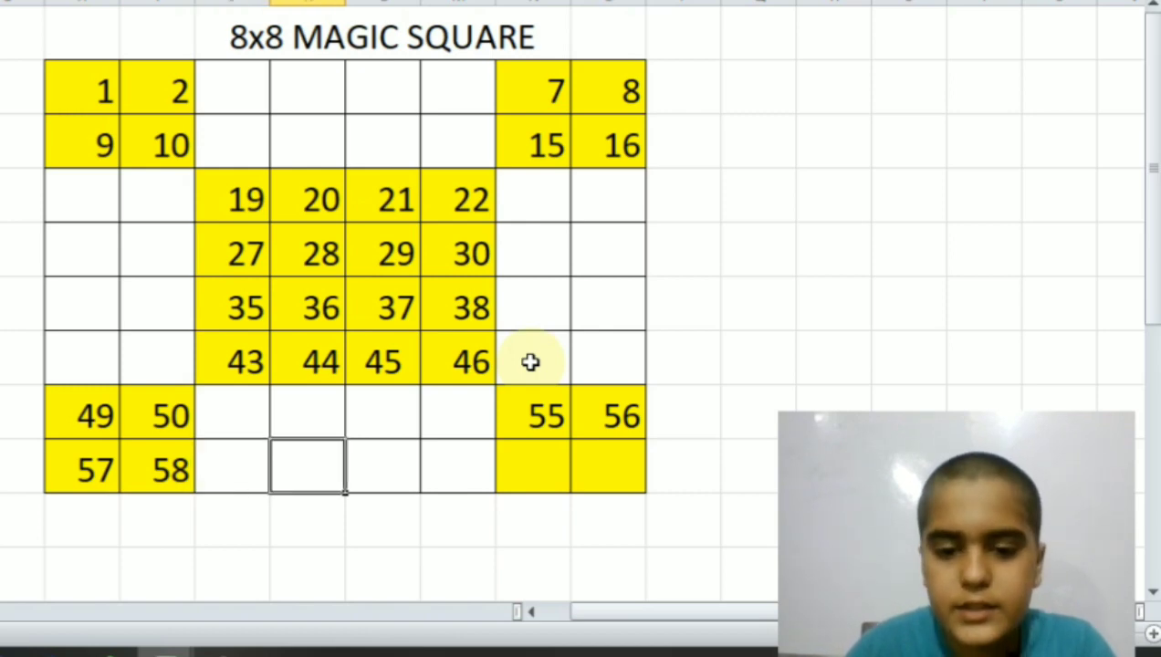
key(Right)
key(Right)
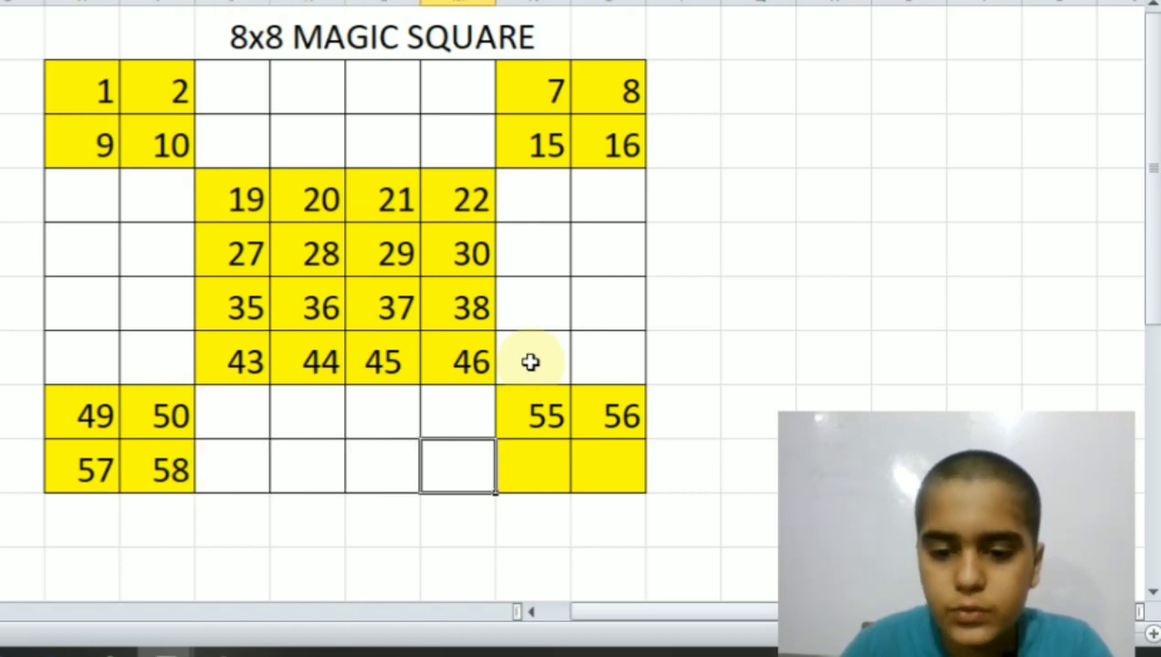
key(Right)
text(63)
key(Right)
text(64)
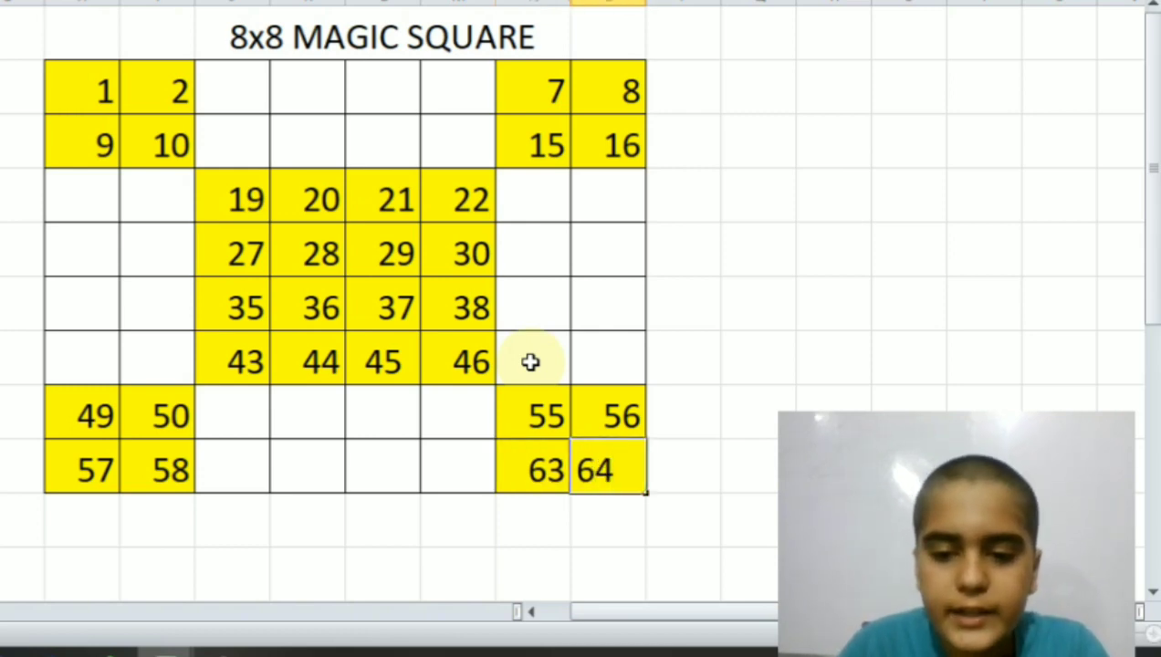
key(Right)
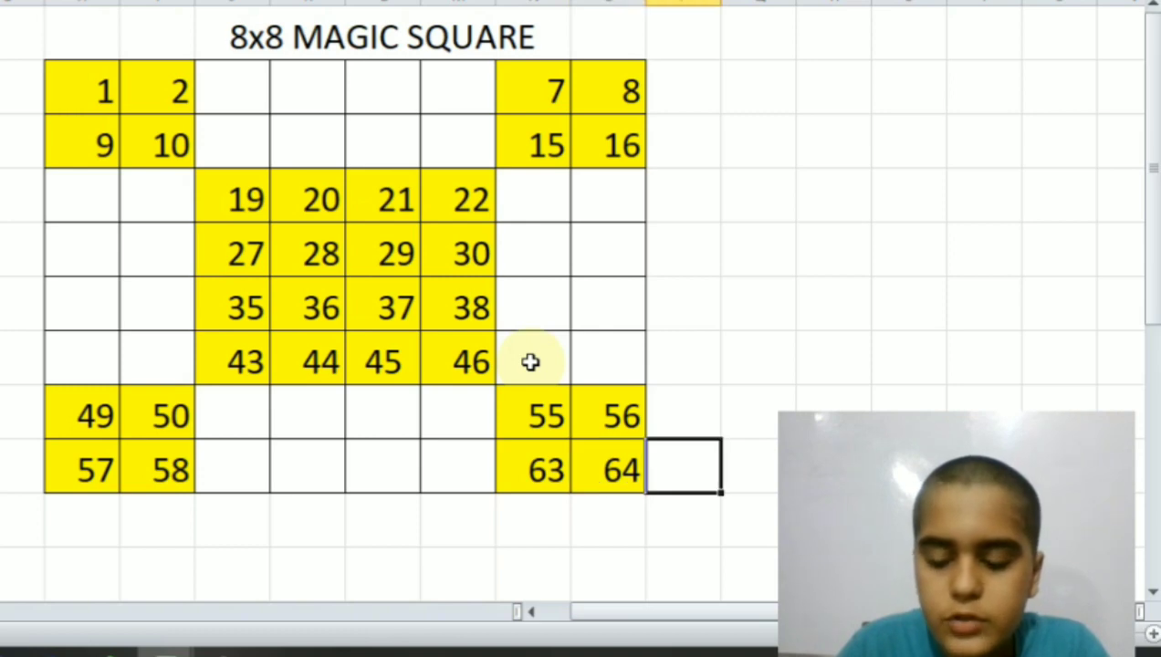
Step: Fill the four white cells of the eighth row from right to left with the skipped numbers 3, 4, 5 and 6
key(Left)
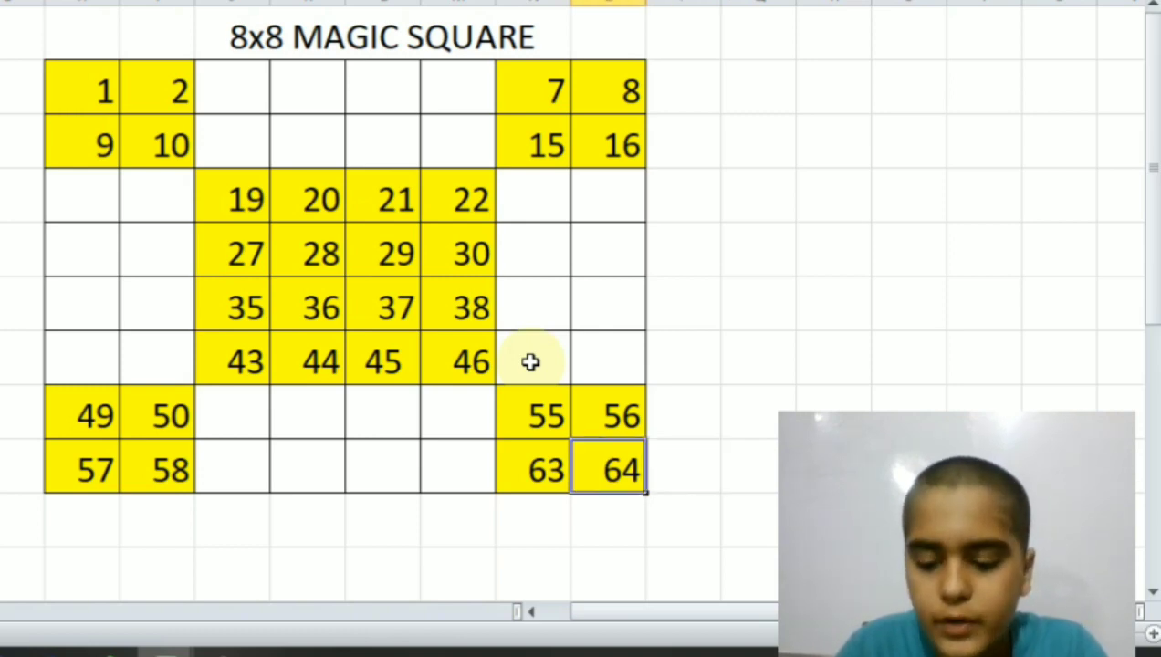
key(Left)
key(Left)
text(3)
key(Left)
text(4)
key(Left)
text(5)
key(Left)
text(6)
key(Left)
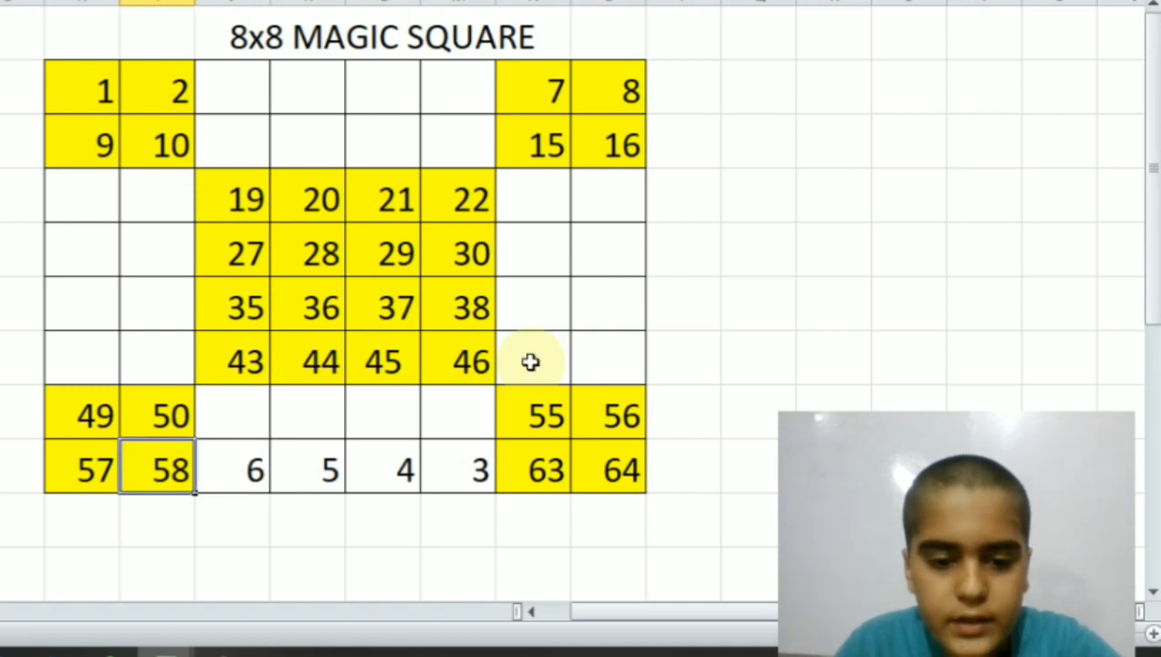
Step: Fill the four white cells of the seventh row from right to left with 11, 12, 13 and 14
key(Left)
key(Up)
key(Right)
key(Right)
key(Right)
key(Right)
key(Right)
key(Right)
key(Right)
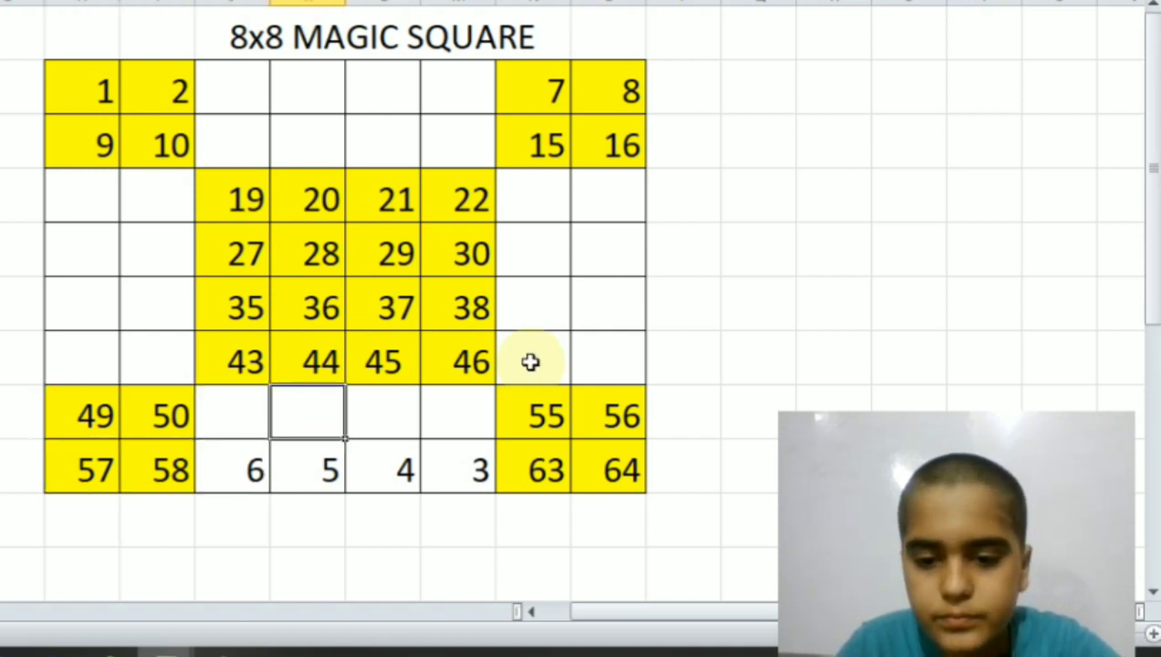
key(Left)
key(Left)
text(11)
key(Left)
text(12)
key(Left)
text(13)
key(Left)
text(14)
Step: Enter 17 in the last cell of the sixth row and 18 in the white cell before it
key(Left)
key(Left)
key(Up)
key(Right)
key(Right)
key(Right)
key(Right)
key(Right)
key(Right)
key(Right)
text(1)
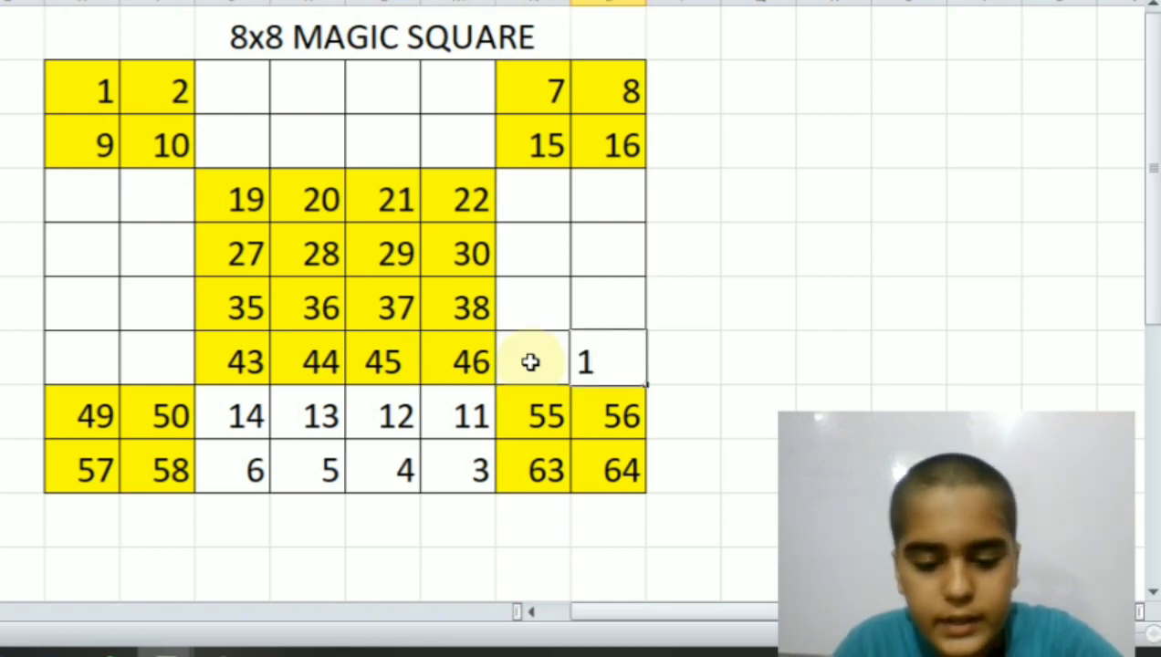
text(7)
key(Left)
text(18)
Step: Skip the sixth row's yellow cells and enter 23 in its second cell and 24 in its first
key(Left)
key(Left)
key(Left)
key(Left)
key(Left)
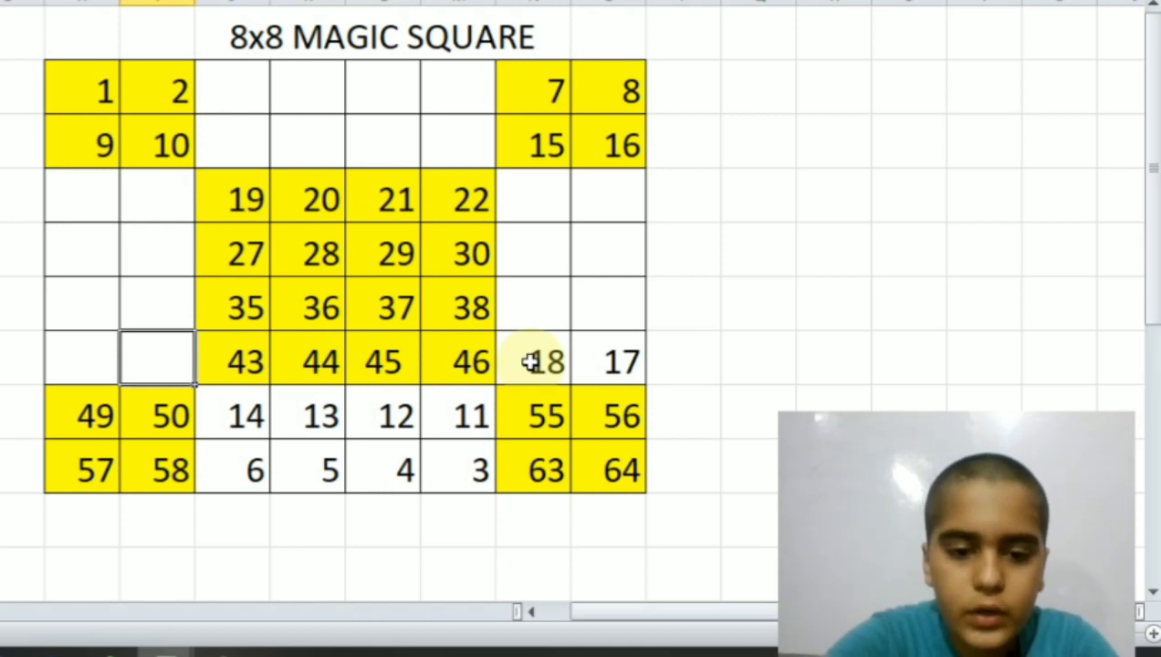
text(23)
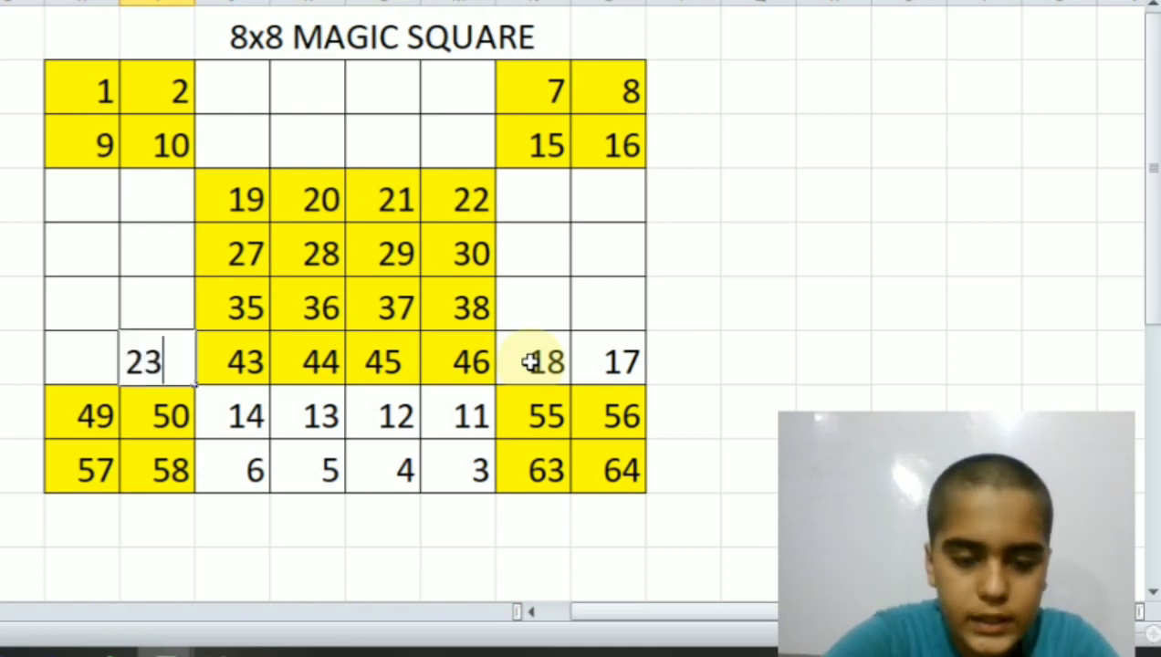
key(Left)
text(24)
Step: Enter 25 in the last cell of the fifth row and 26 in the white cell before it
key(Up)
key(Right)
key(Right)
key(Right)
key(Right)
key(Right)
key(Right)
key(Right)
text(25)
key(Left)
text(2)
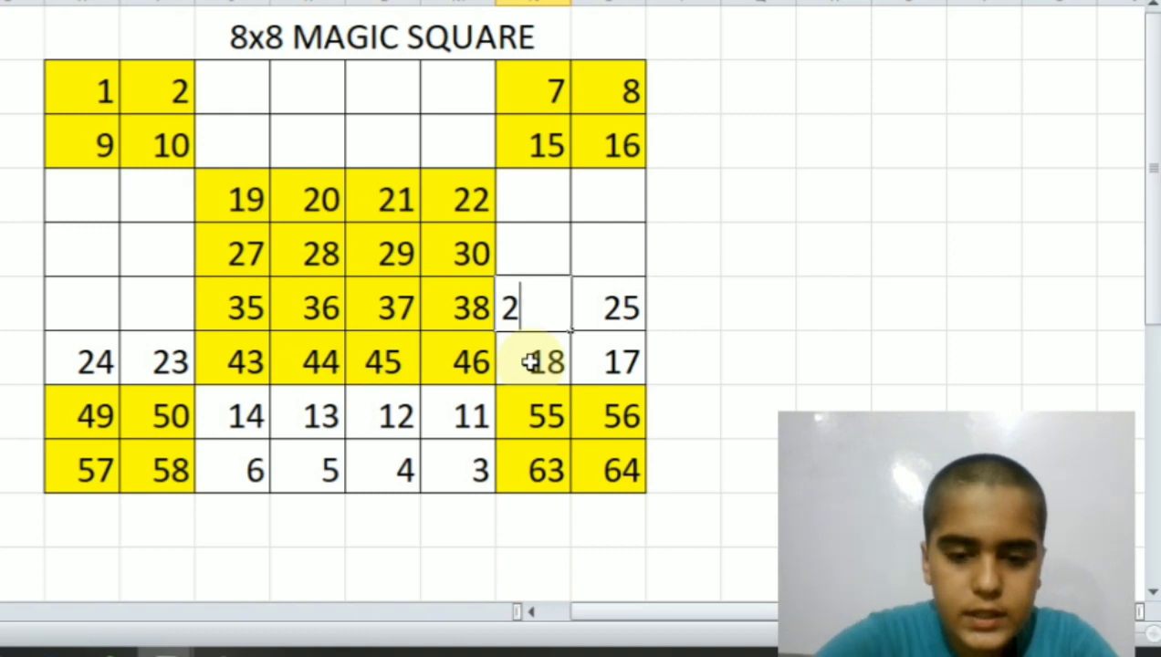
text(6)
Step: Skip the fifth row's yellow cells and enter 31 in its second cell and 32 in its first
key(Left)
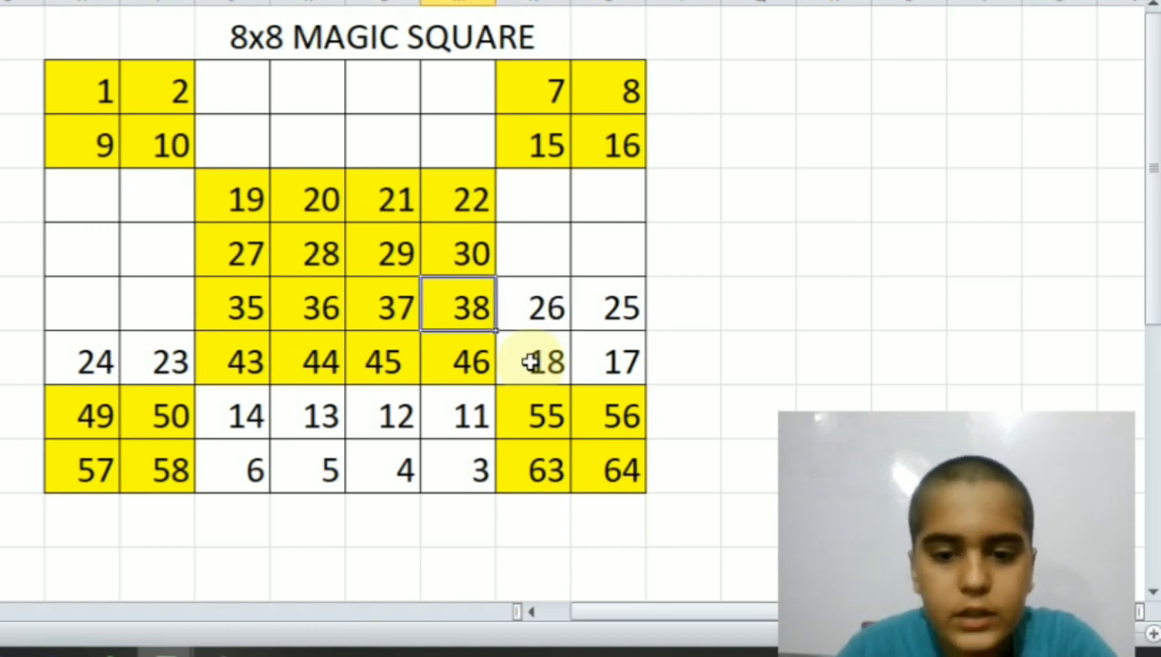
key(Left)
key(Left)
key(Left)
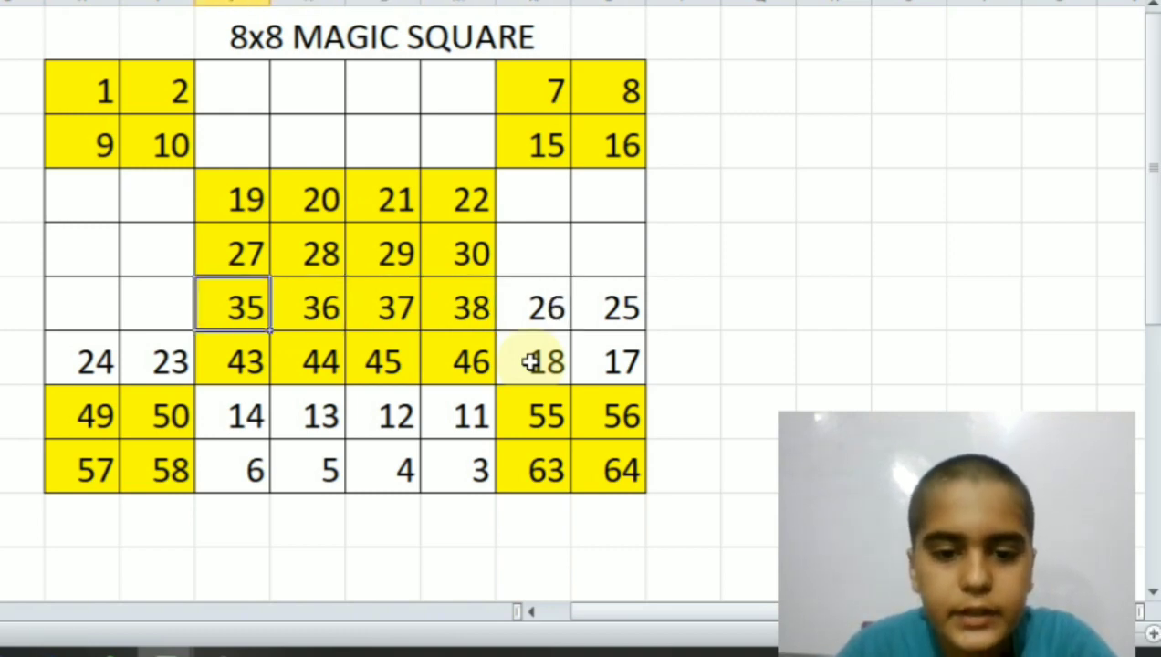
key(Left)
text(31)
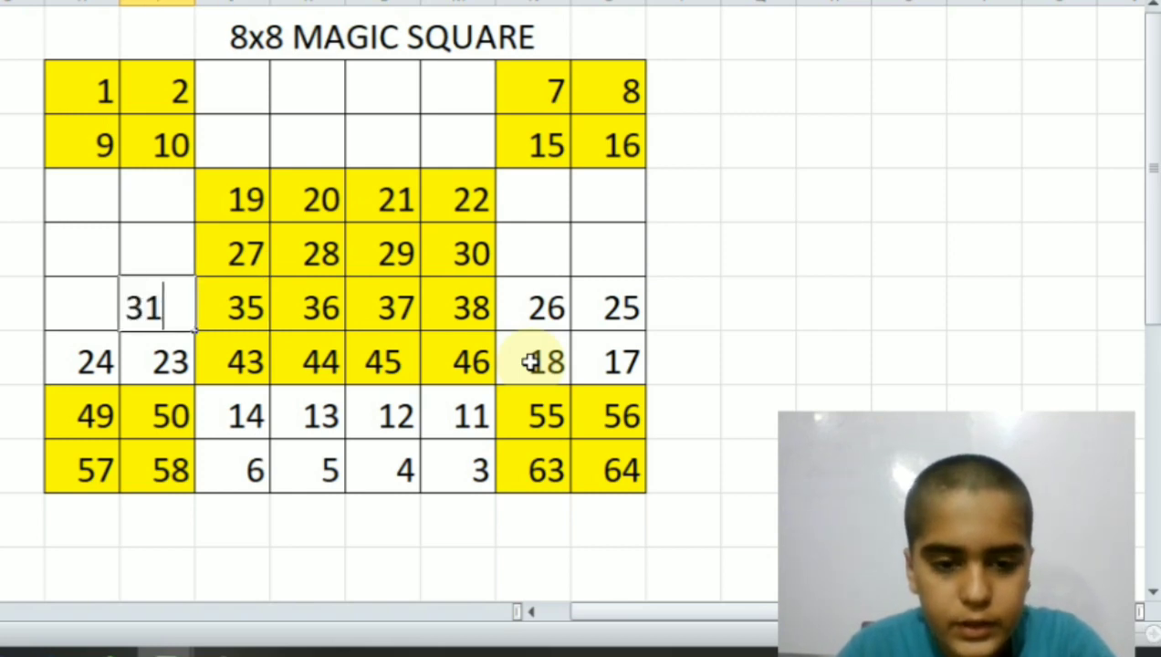
key(Left)
text(32)
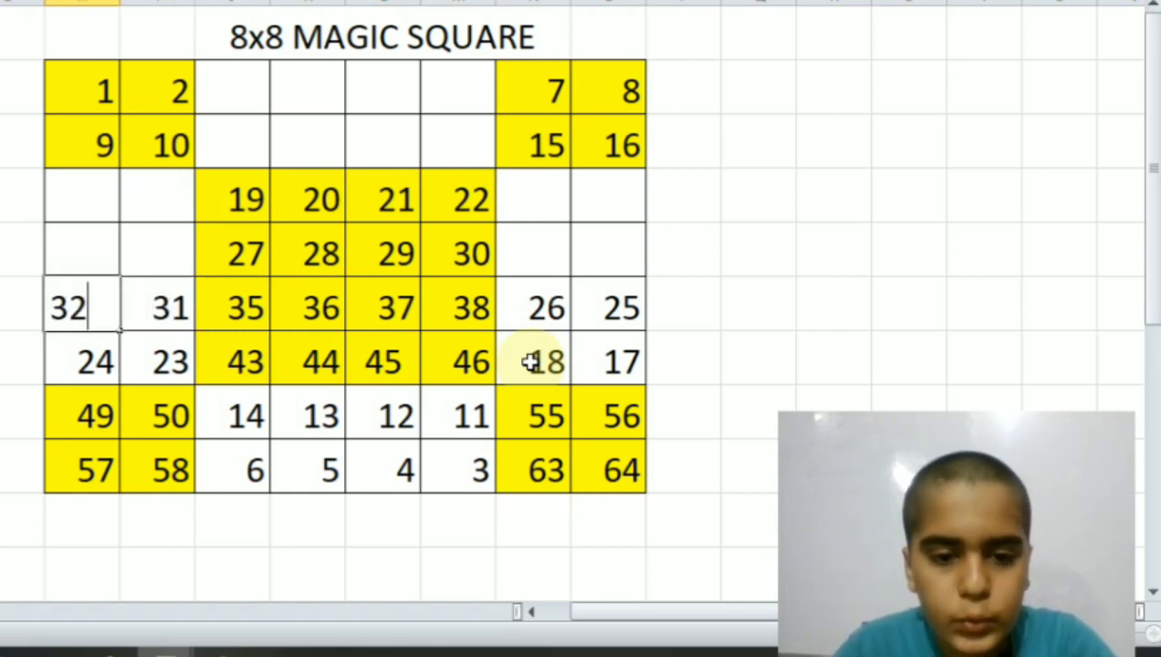
Step: Enter 33 in the last cell of the fourth row and 34 in the white cell before it
key(Up)
key(Right)
key(Right)
key(Right)
key(Right)
key(Right)
key(Right)
key(Right)
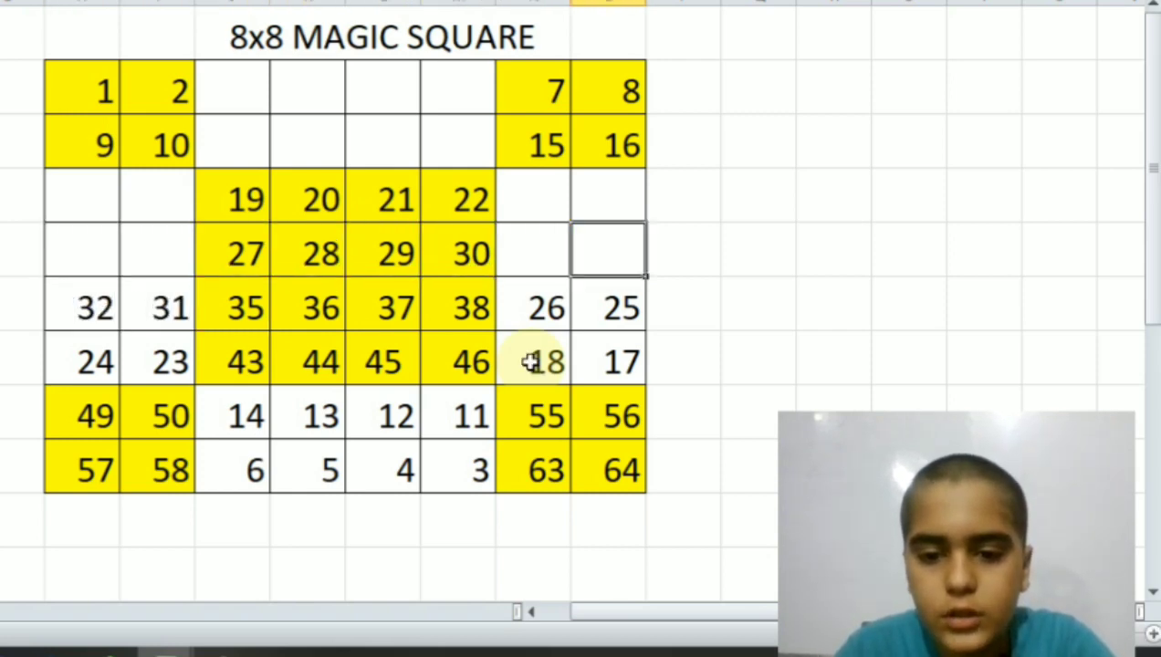
text(33)
key(Left)
text(34)
Step: Skip the fourth row's yellow cells and enter 39 in its second cell and 40 in its first
key(Left)
key(Left)
key(Left)
key(Left)
key(Left)
text(39)
key(Left)
text(40)
Step: Enter 41 in the last cell of the third row and 42 in the white cell before it
key(Up)
key(Right)
key(Right)
key(Right)
key(Right)
key(Right)
key(Right)
key(Right)
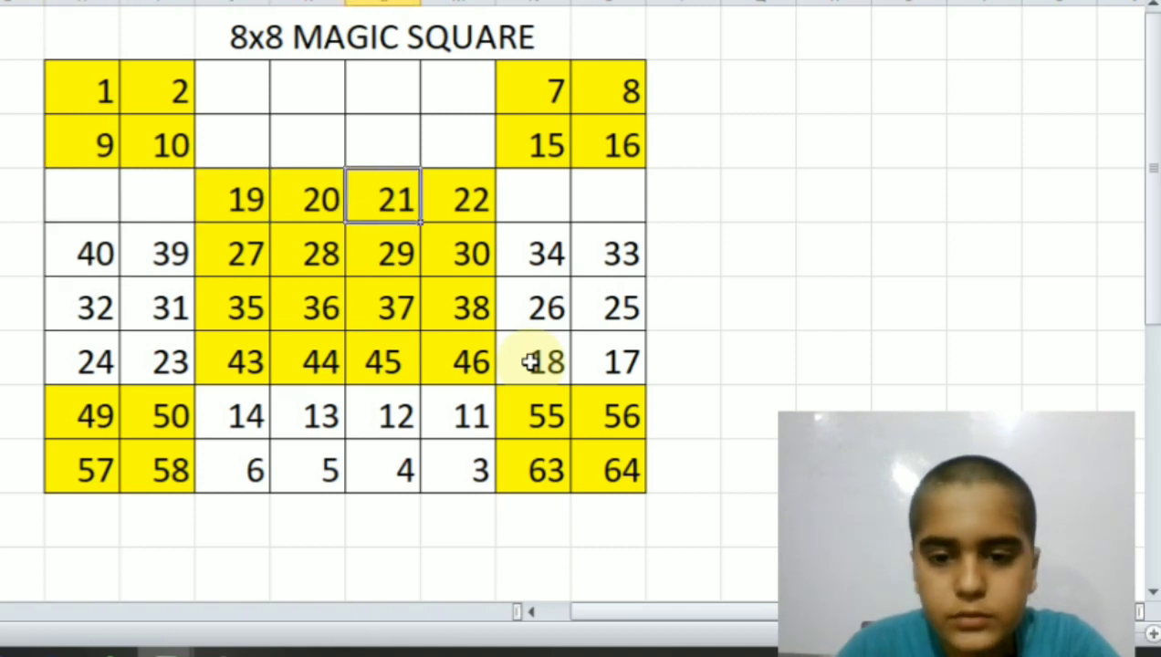
text(41)
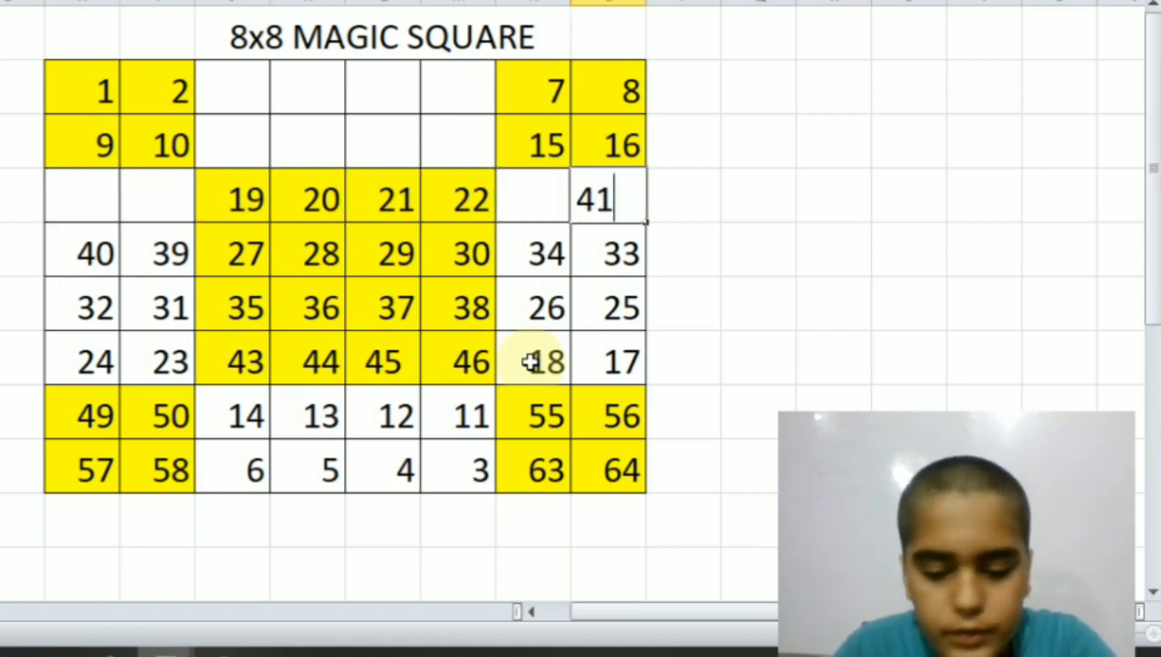
key(Left)
text(42)
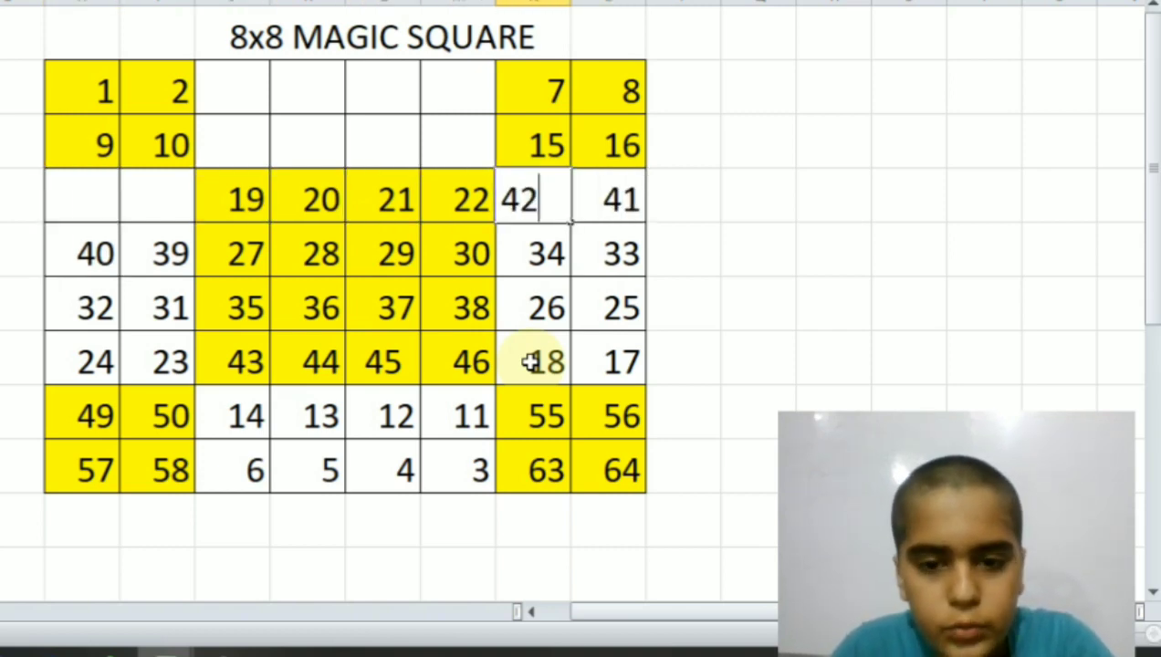
Step: Skip the third row's yellow cells and enter 47 in its second cell and 48 in its first
key(Left)
key(Left)
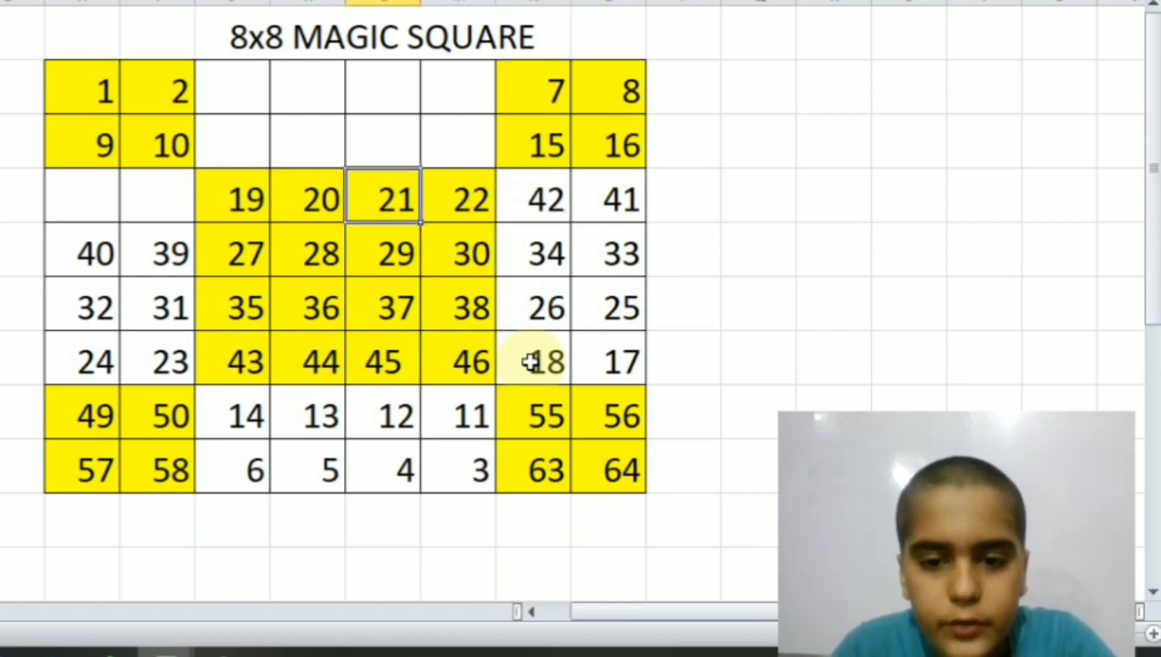
key(Left)
key(Left)
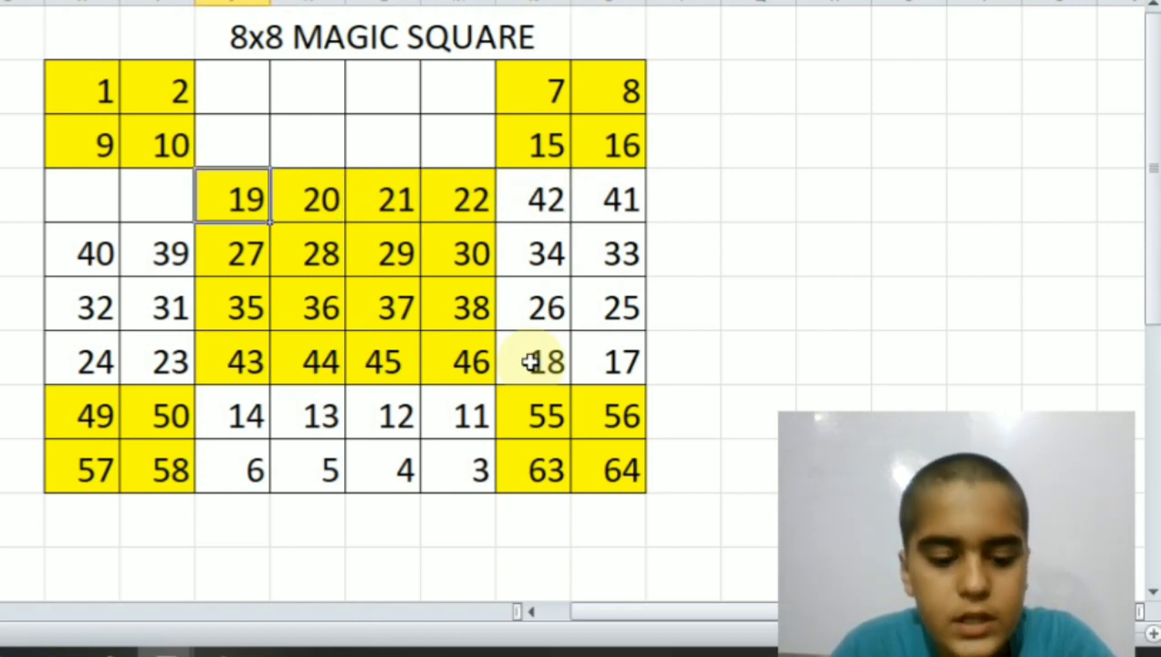
key(Left)
text(47)
key(Left)
text(48)
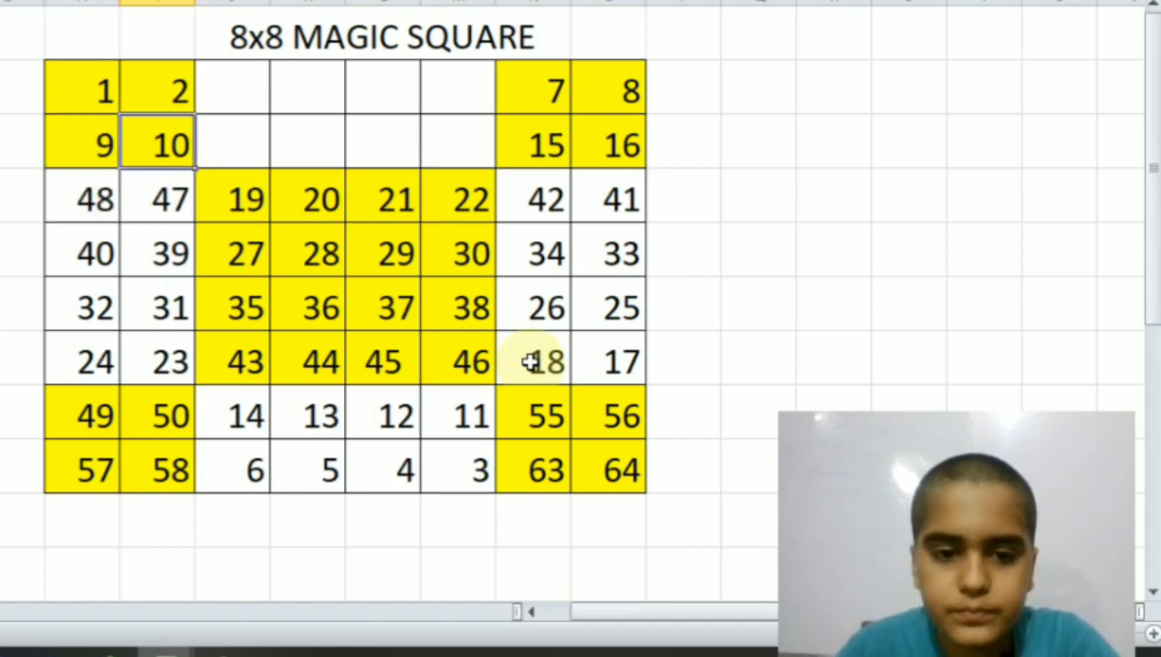
Step: Fill the four white cells of the second row from right to left with 51, 52, 53 and 54
key(Right)
key(Right)
key(Right)
key(Right)
key(Right)
key(Right)
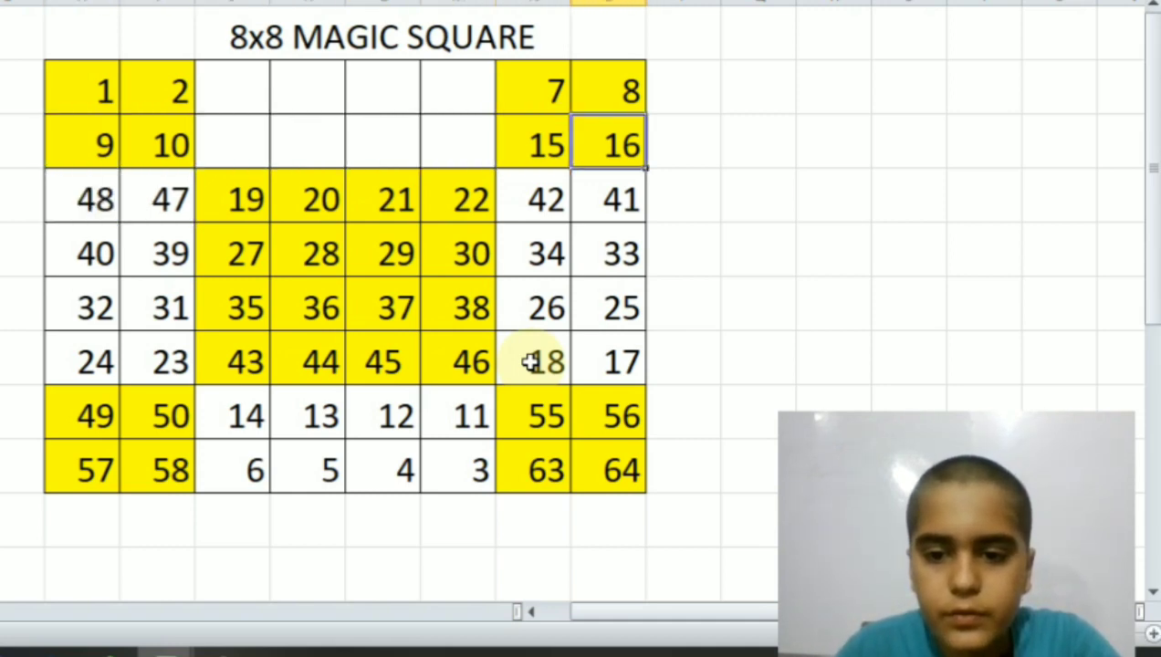
key(Left)
key(Left)
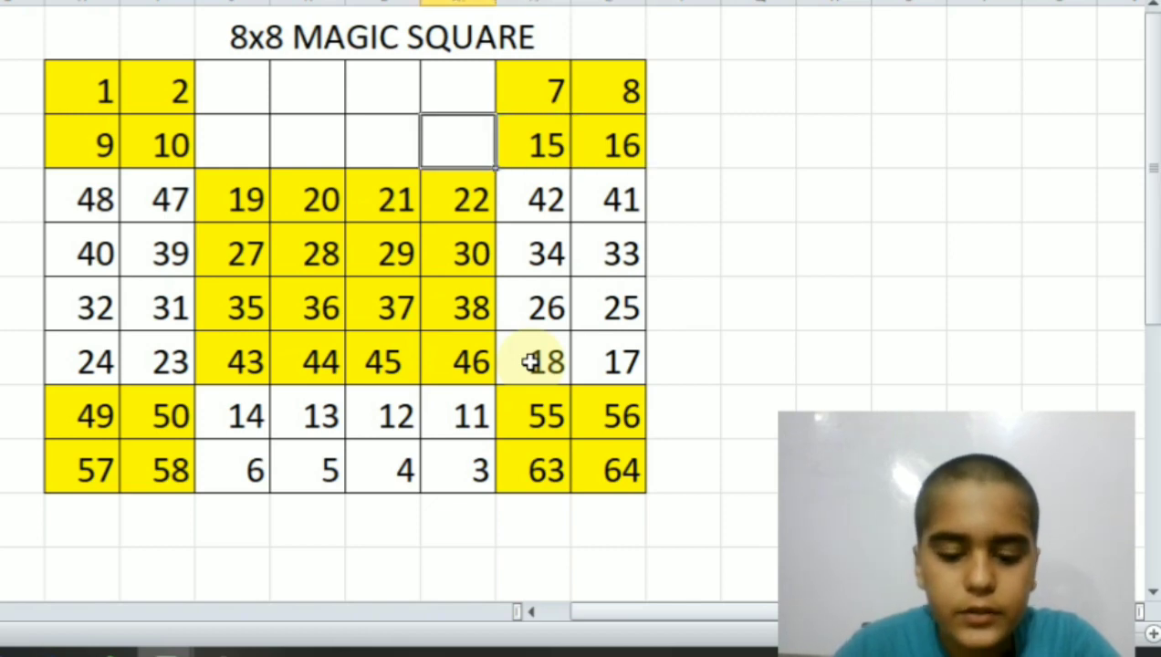
text(51)
key(Left)
text(52)
key(Left)
text(5)
key(Left)
text(5)
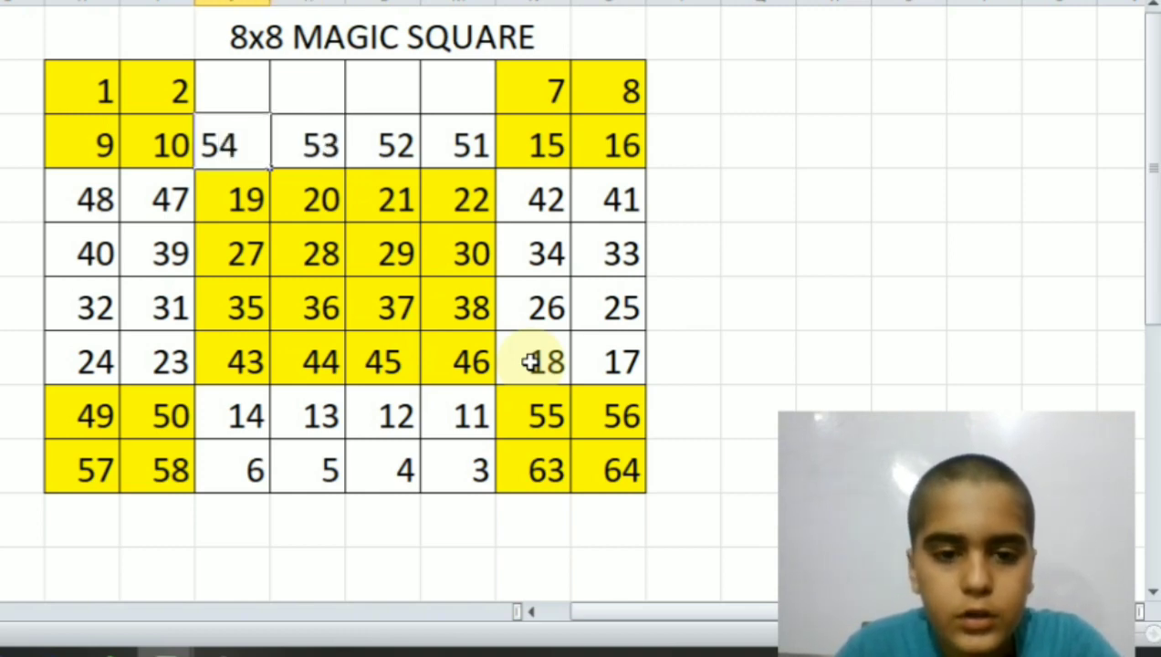
Step: Fill the four white cells of the first row from right to left with 59, 60, 61 and 62
key(Left)
key(Left)
key(Up)
key(Right)
key(Right)
key(Right)
key(Right)
key(Right)
key(Right)
key(Right)
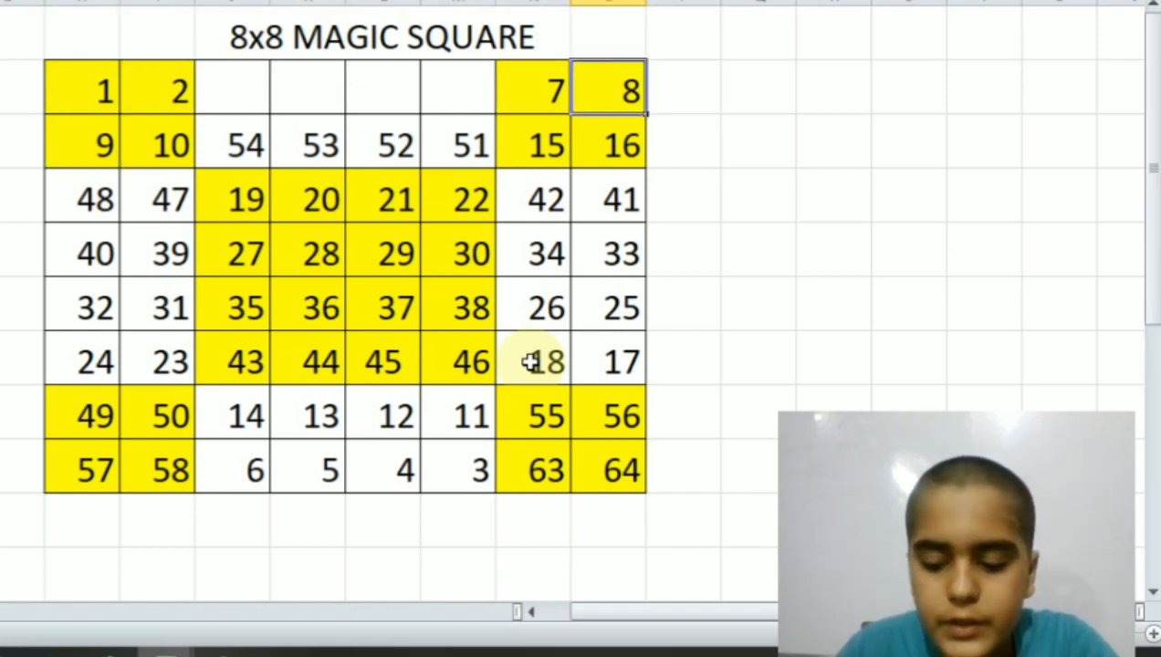
key(Left)
key(Left)
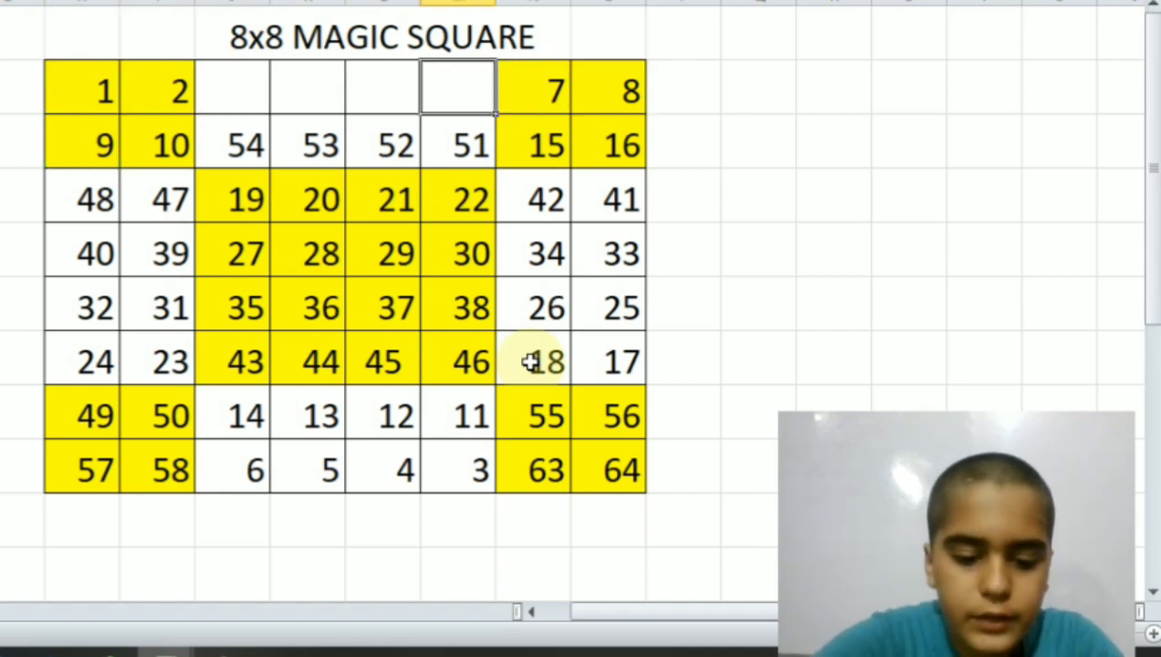
text(59)
key(Left)
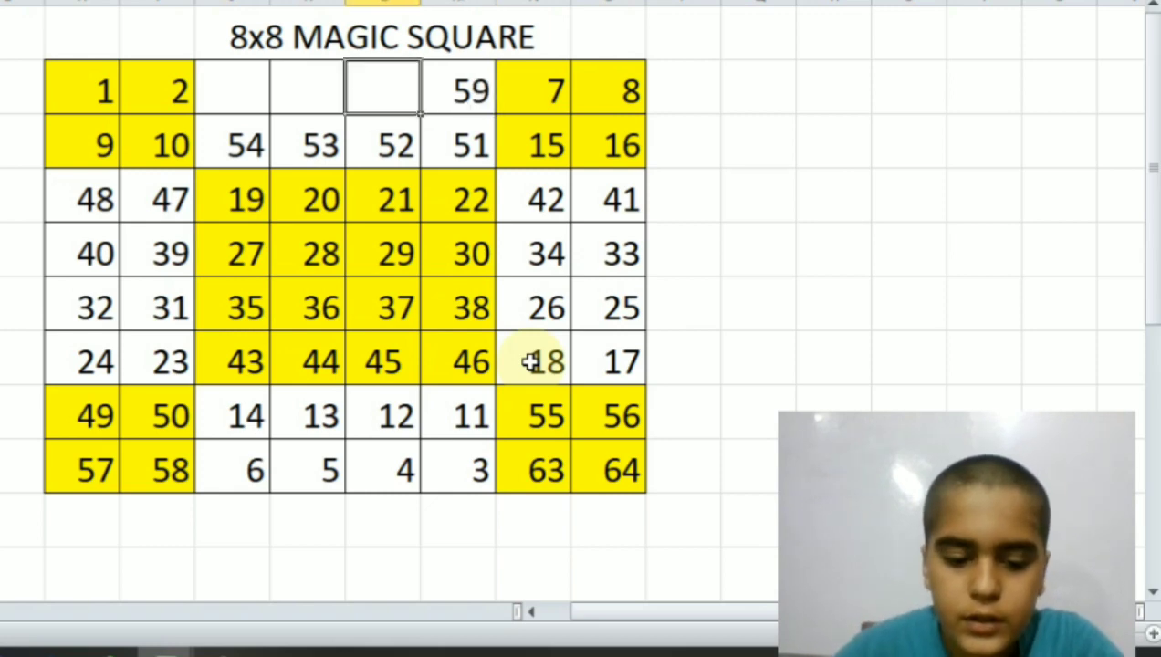
text(60)
key(Left)
text(61)
key(Left)
text(6)
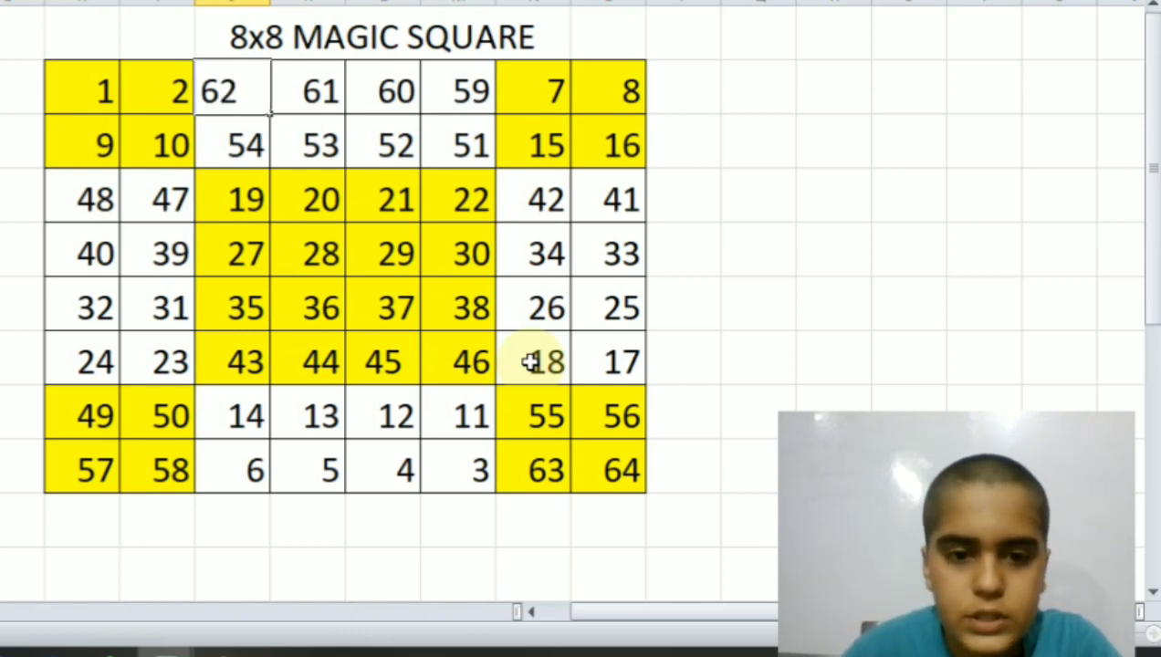
Step: Add a SUM formula in the cell just after the square's first row, totalling that row's eight numbers
key(Left)
key(Left)
key(Right)
key(Right)
key(Right)
key(Right)
key(Right)
key(Right)
key(Right)
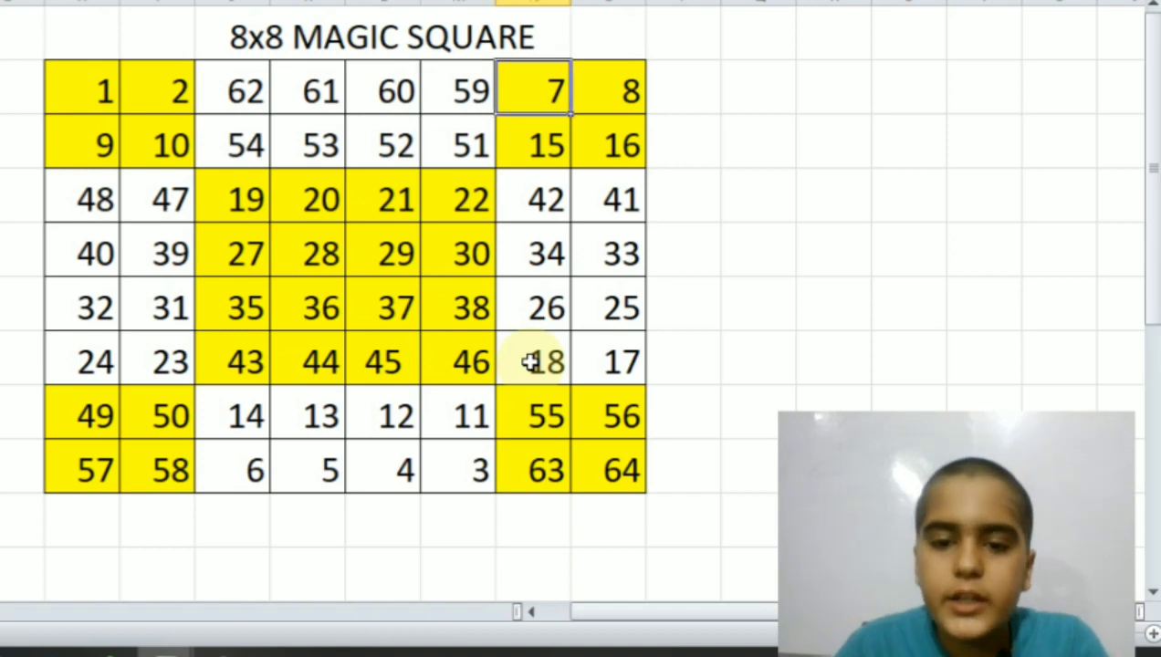
key(Right)
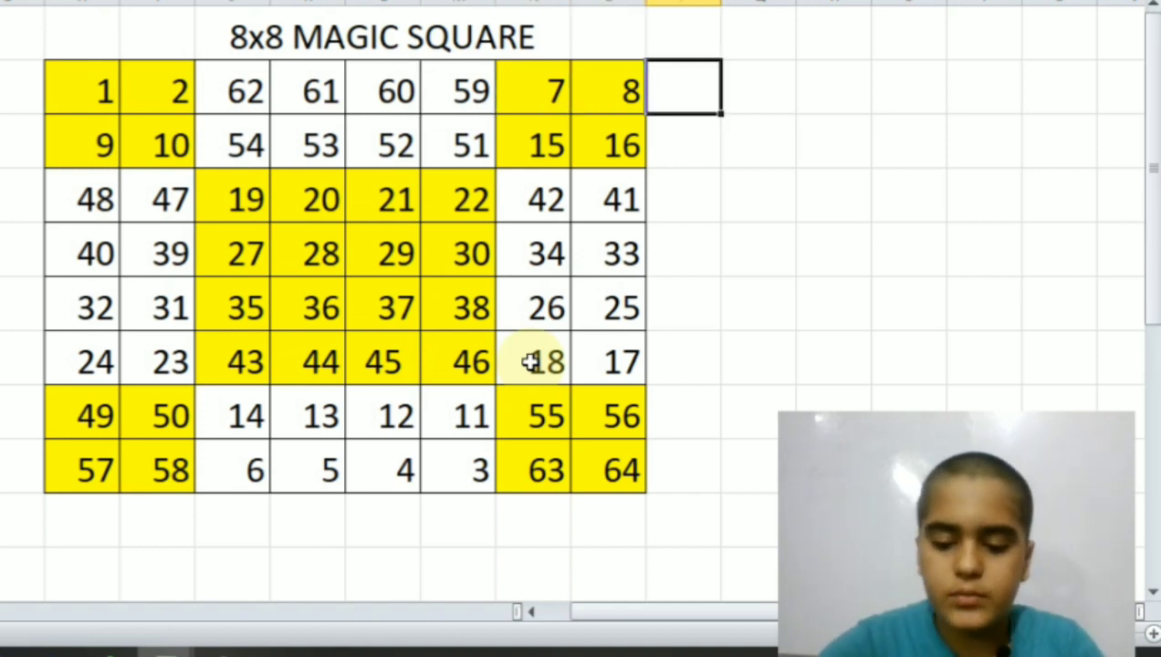
text(=SUM)
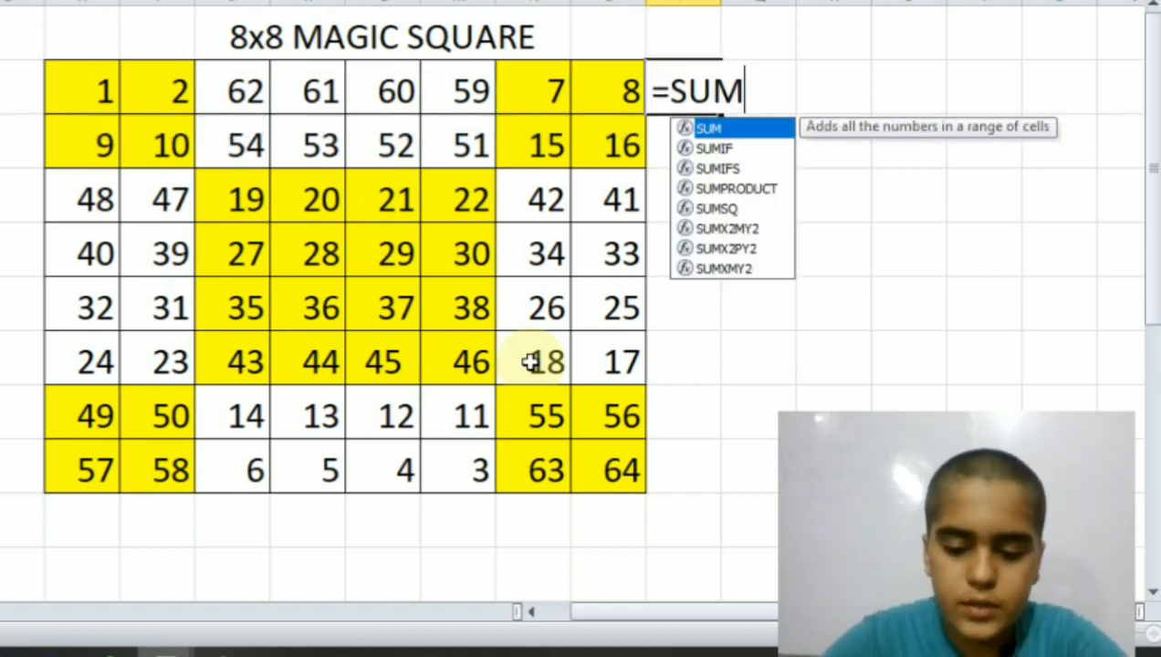
text(()
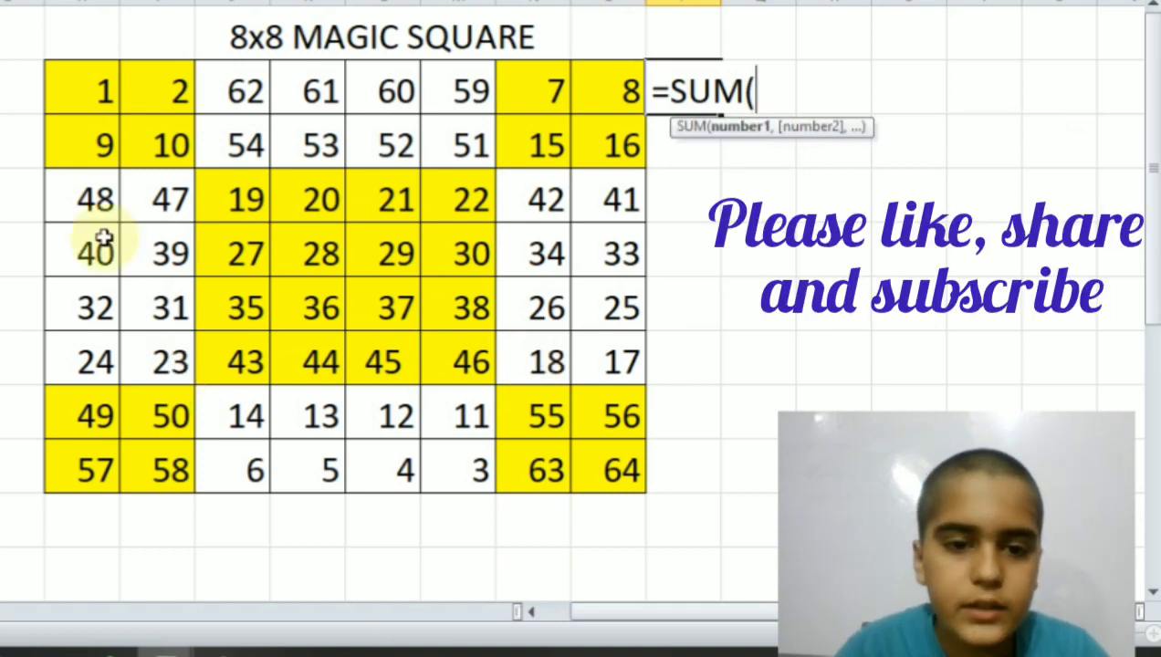
drag(80, 100, 598, 80)
key(Return)
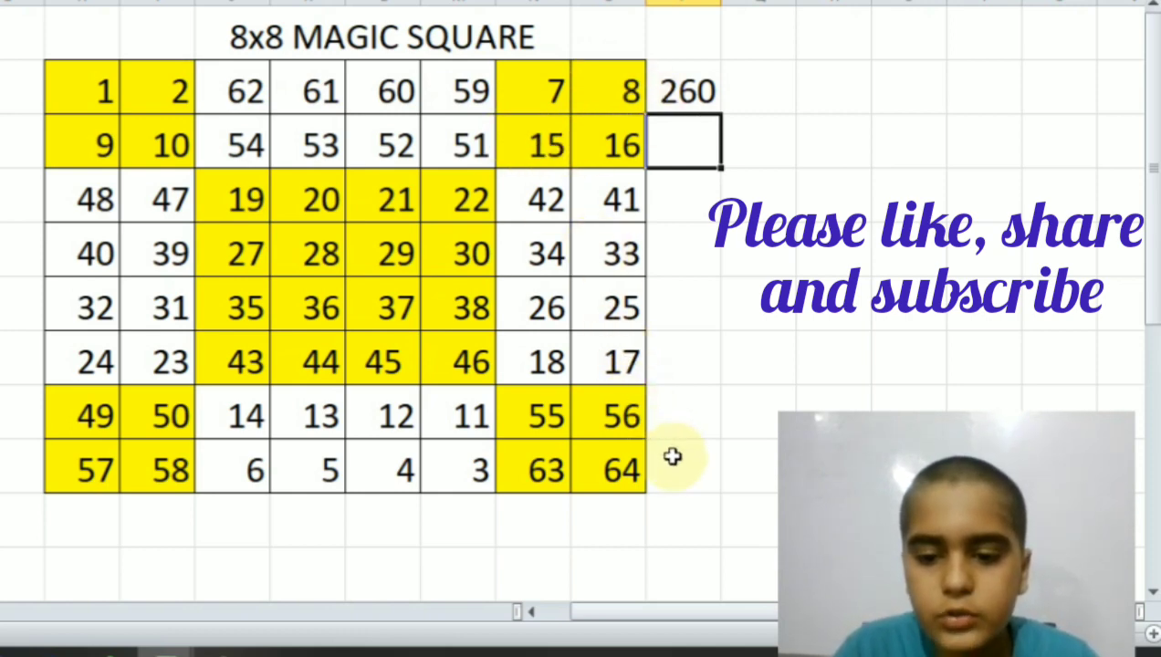
Step: Add a SUM formula diagonally below the 64 cell, totalling the diagonal cells 1, 10, 19, 28, 37, 46, 55 and 64
click(679, 520)
text(=SUM()
click(77, 91)
drag(77, 92, 161, 146)
ctrl+click(213, 194)
drag(213, 194, 329, 265)
ctrl+click(386, 306)
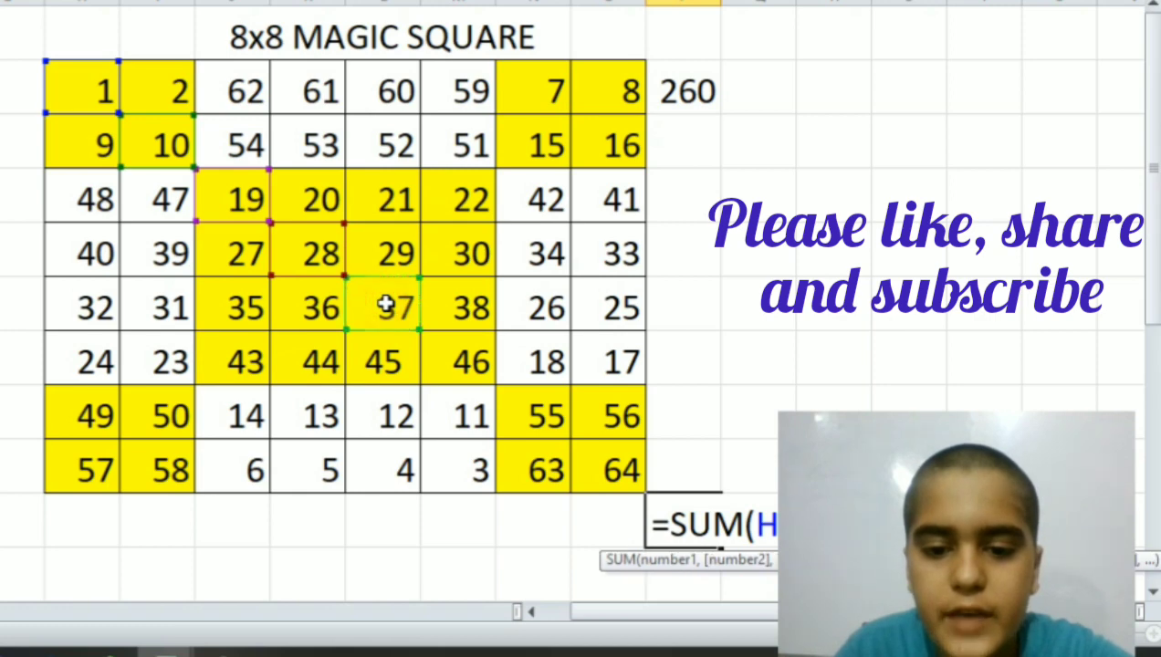
ctrl+click(456, 354)
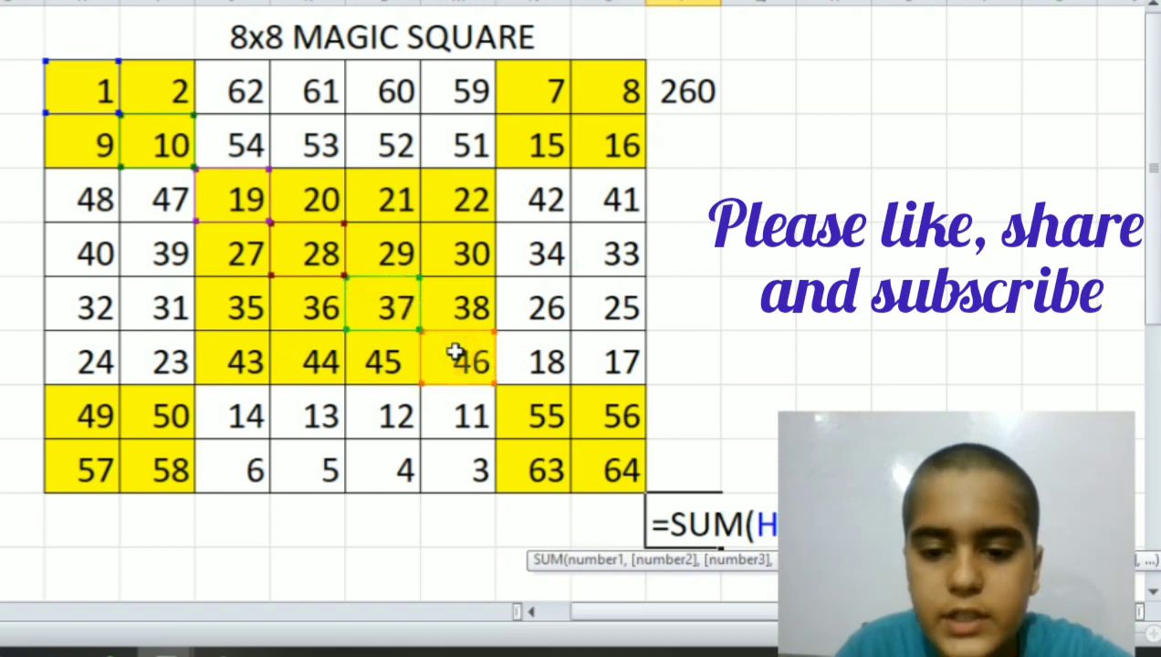
ctrl+click(517, 404)
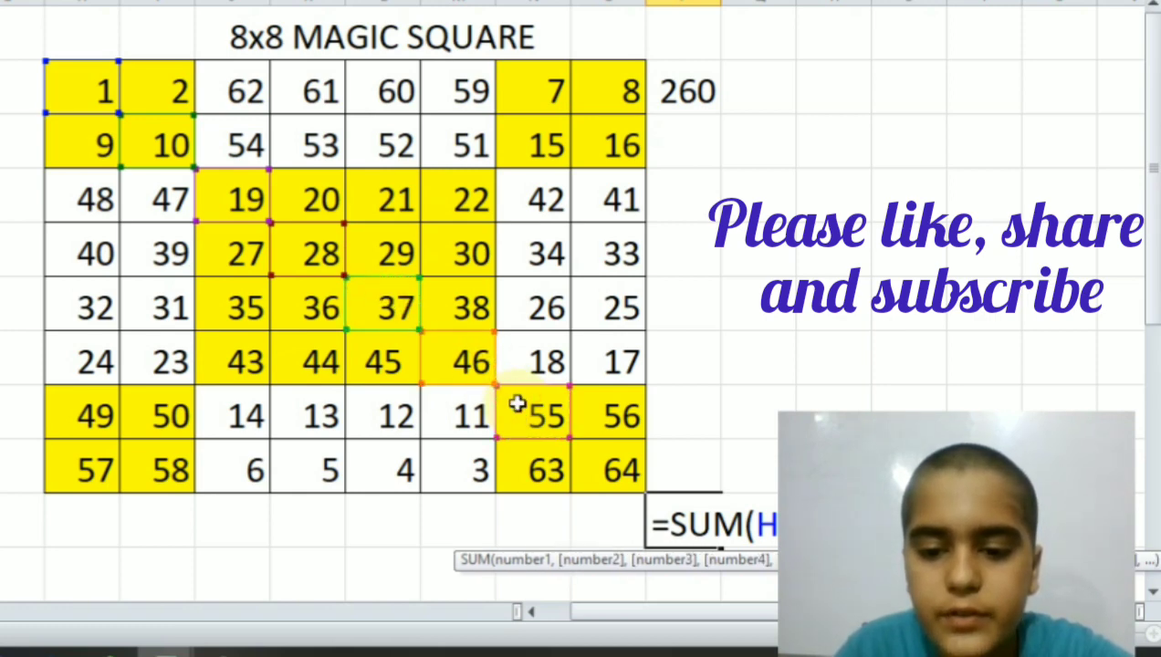
ctrl+click(593, 466)
key(Return)
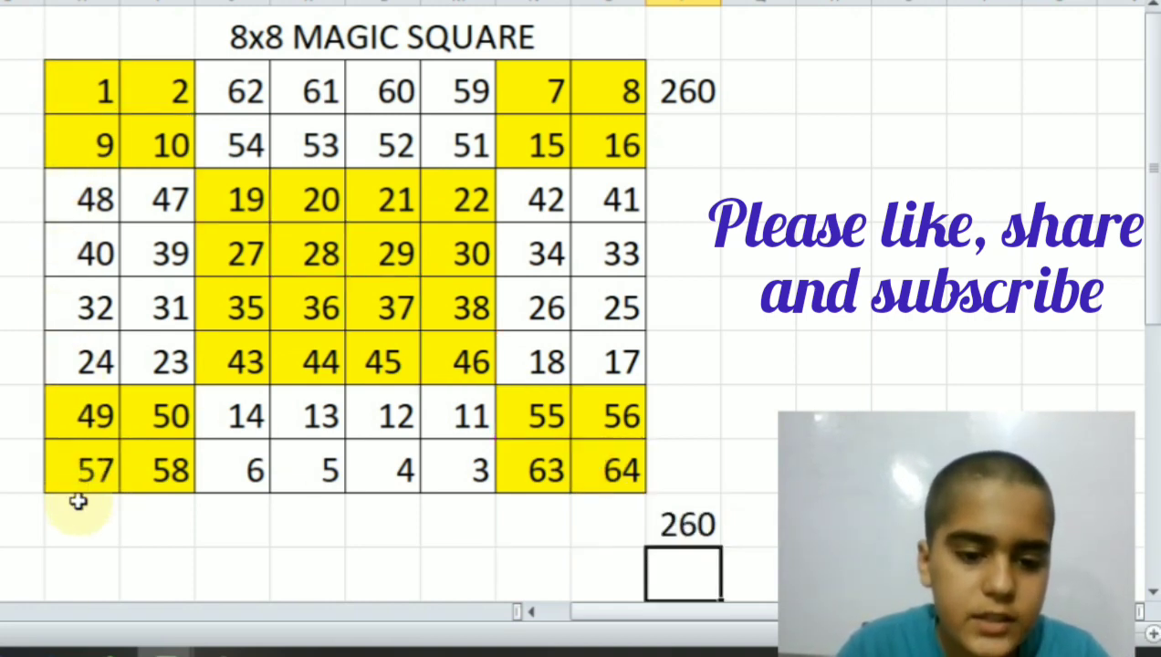
Step: Add a SUM formula in the cell just below the square's first column, totalling that column's eight numbers from 1 down to 57
click(81, 510)
text(=SU)
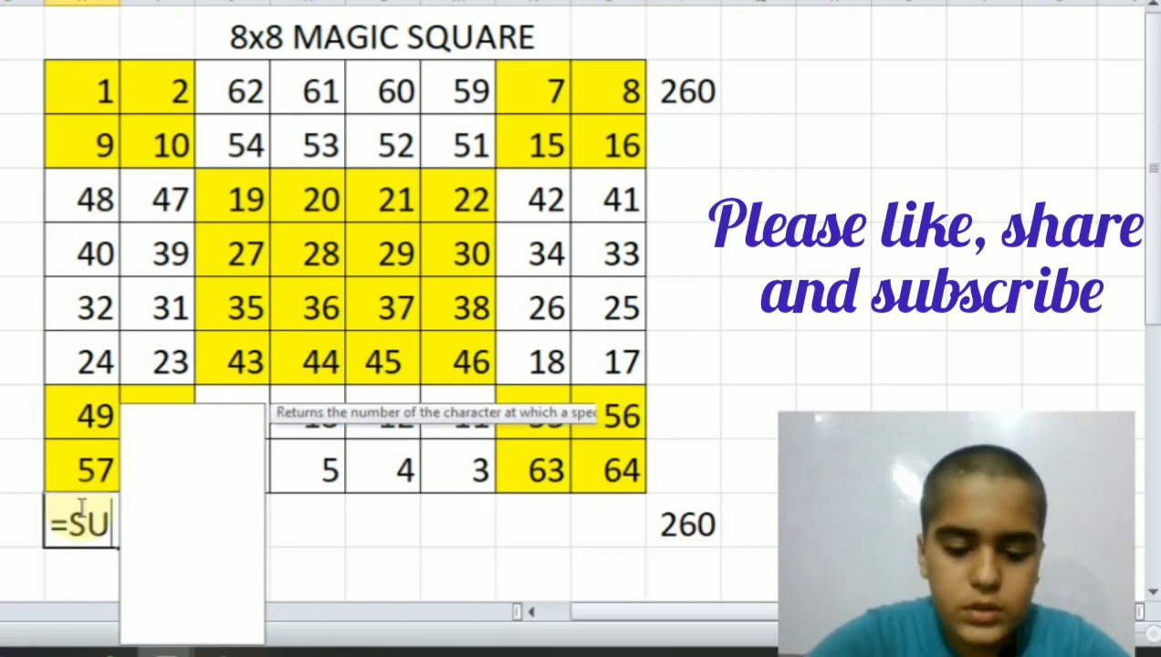
text(M()
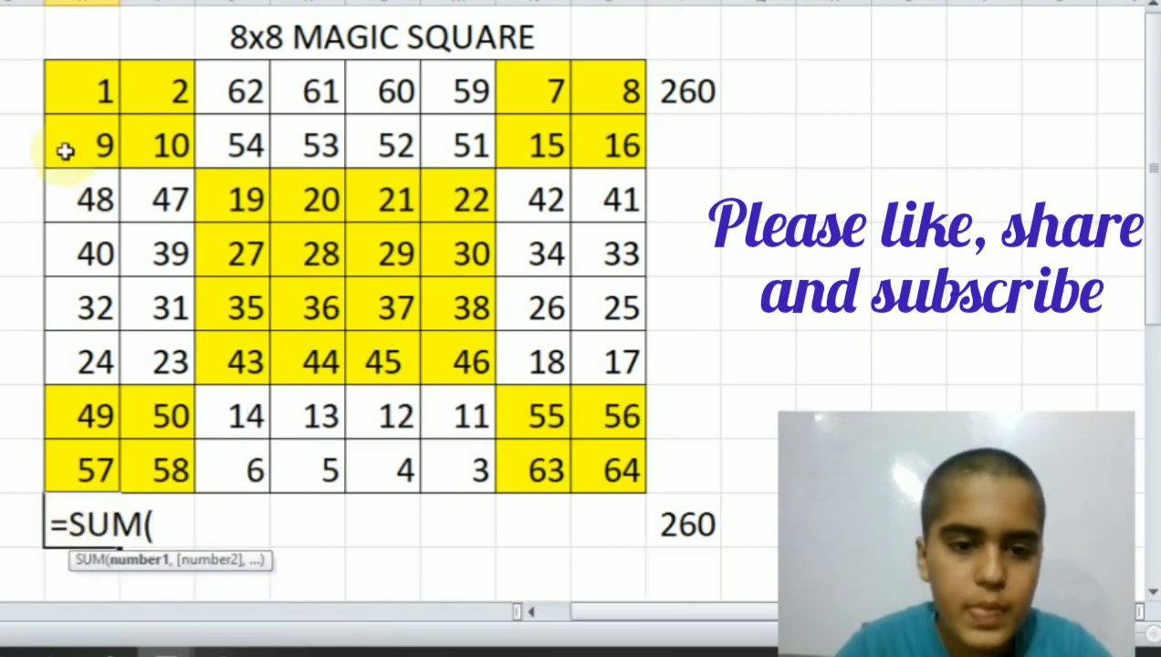
drag(84, 99, 95, 456)
key(Return)
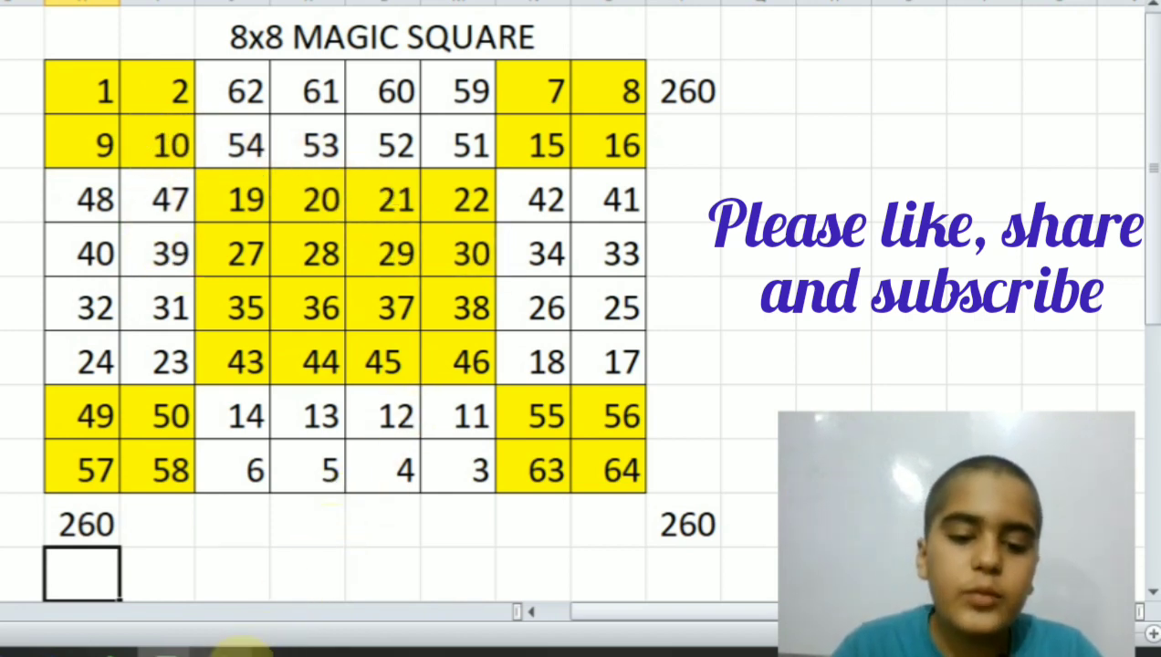
mouse_move(228, 650)
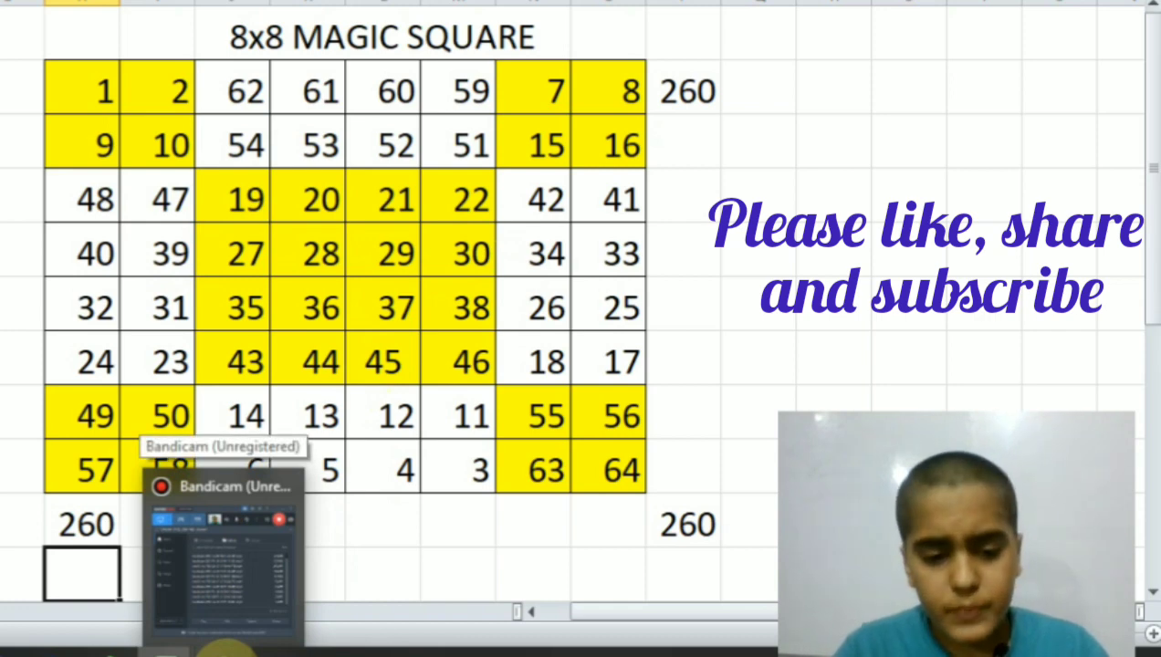